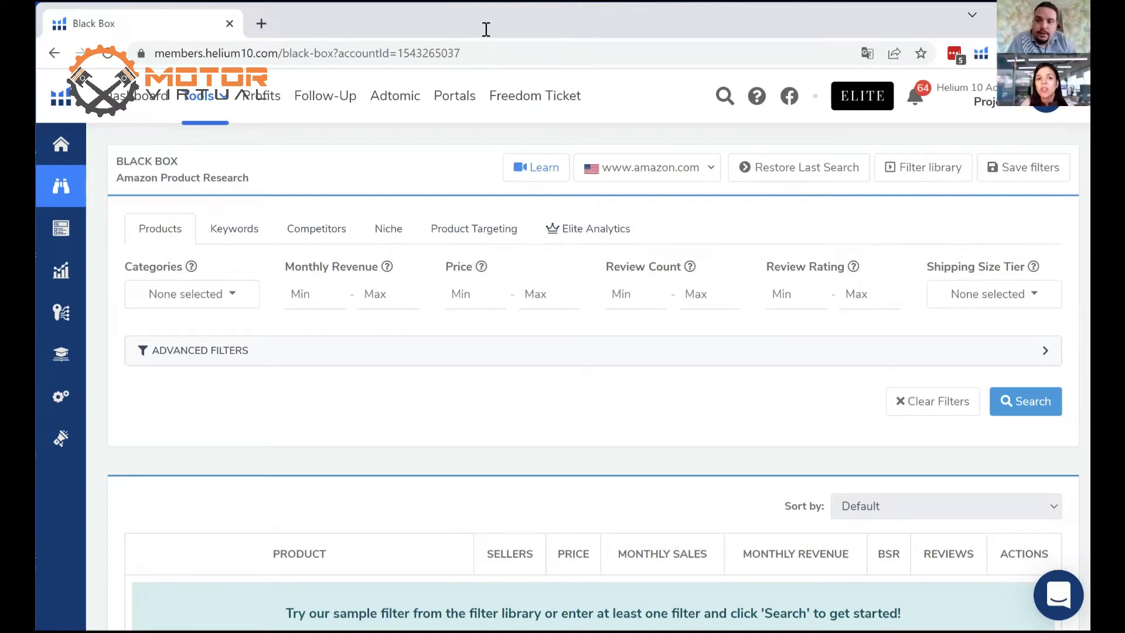
- Review the available Amazon marketplaces and the advanced product filters
left_click(639, 173)
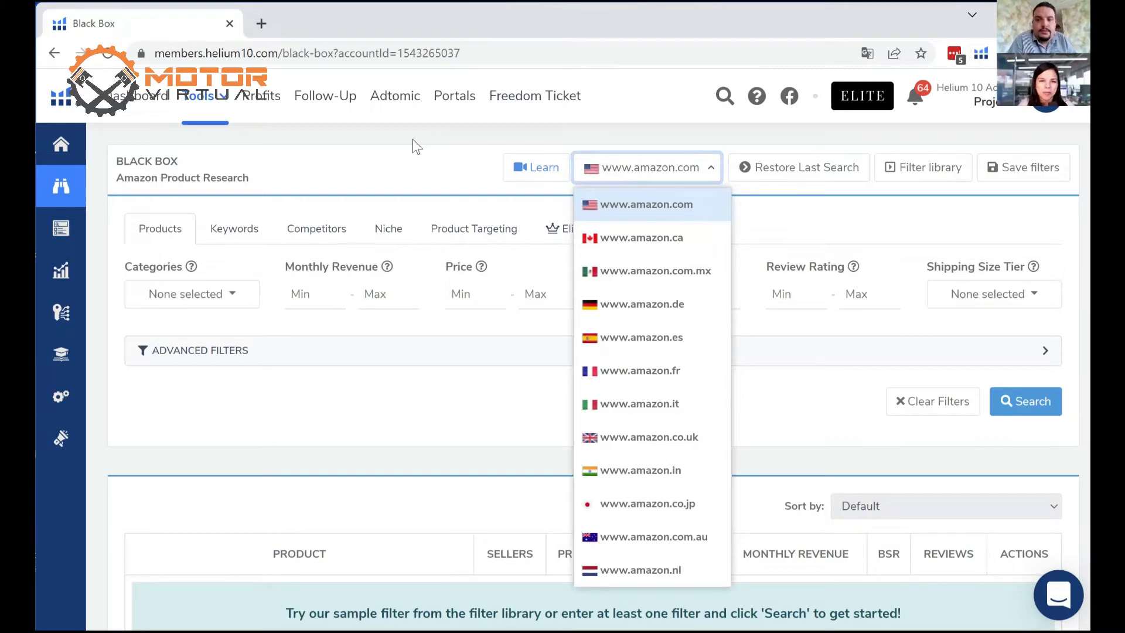
left_click(412, 138)
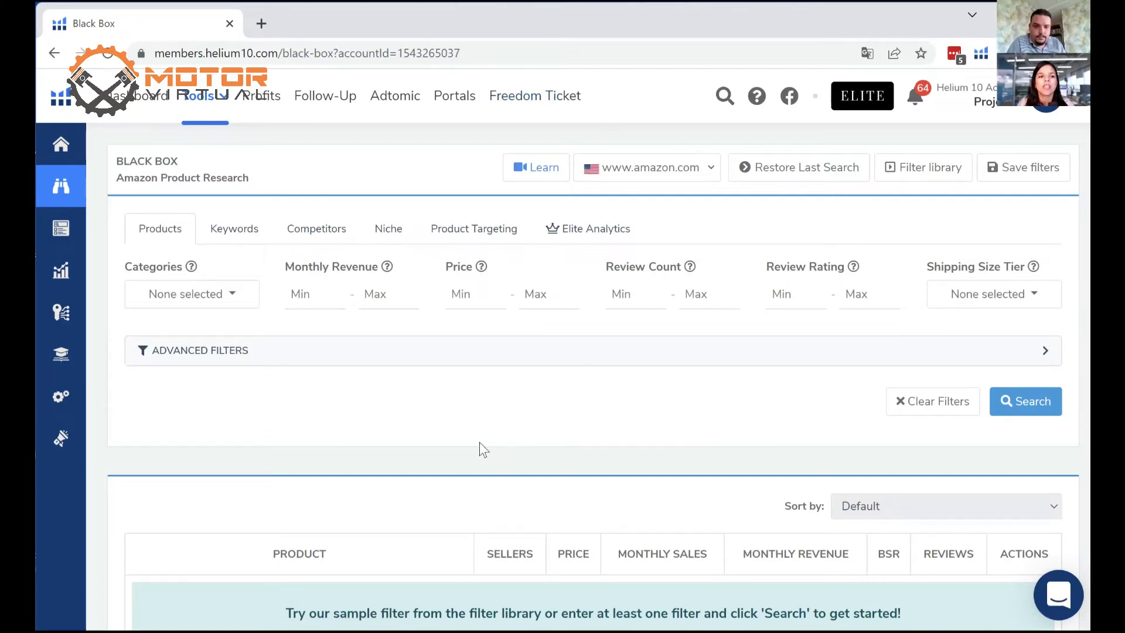
left_click(286, 350)
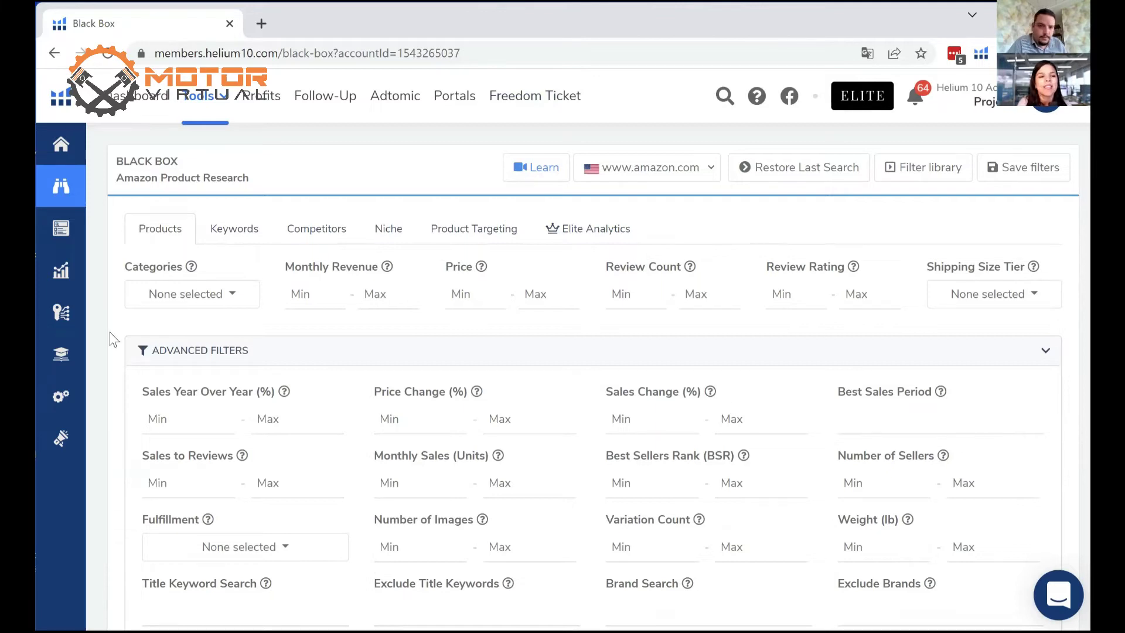
scroll(550, 394, "down", 1)
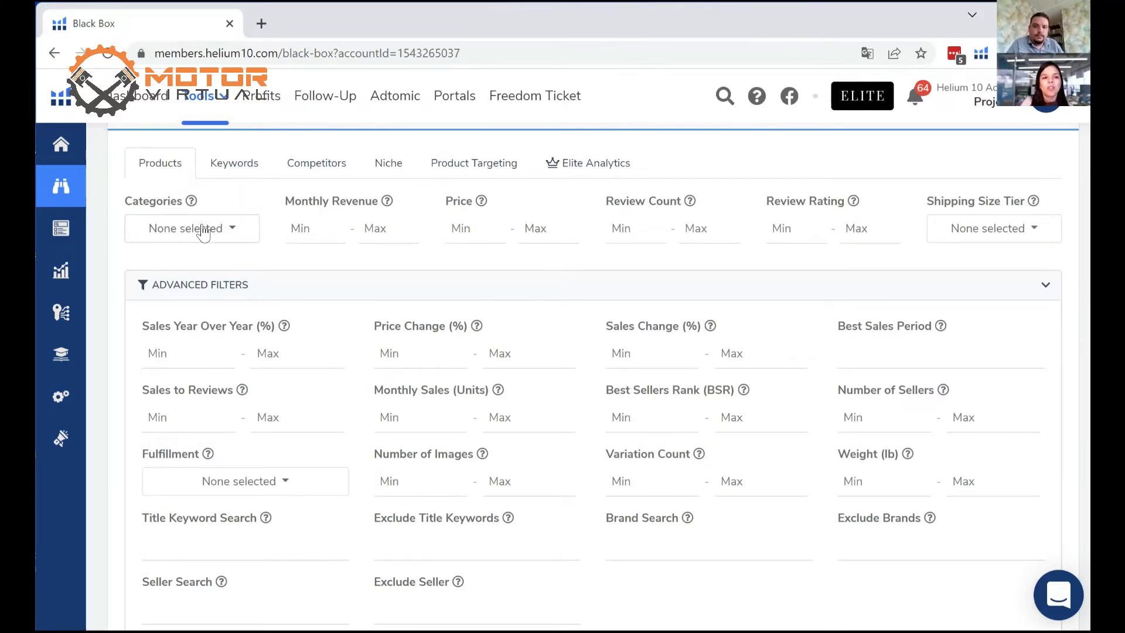
- Select all product categories except Cell Phones & Accessories, Camera & Photo Products, Books, and CDs & Vinyl
left_click(203, 230)
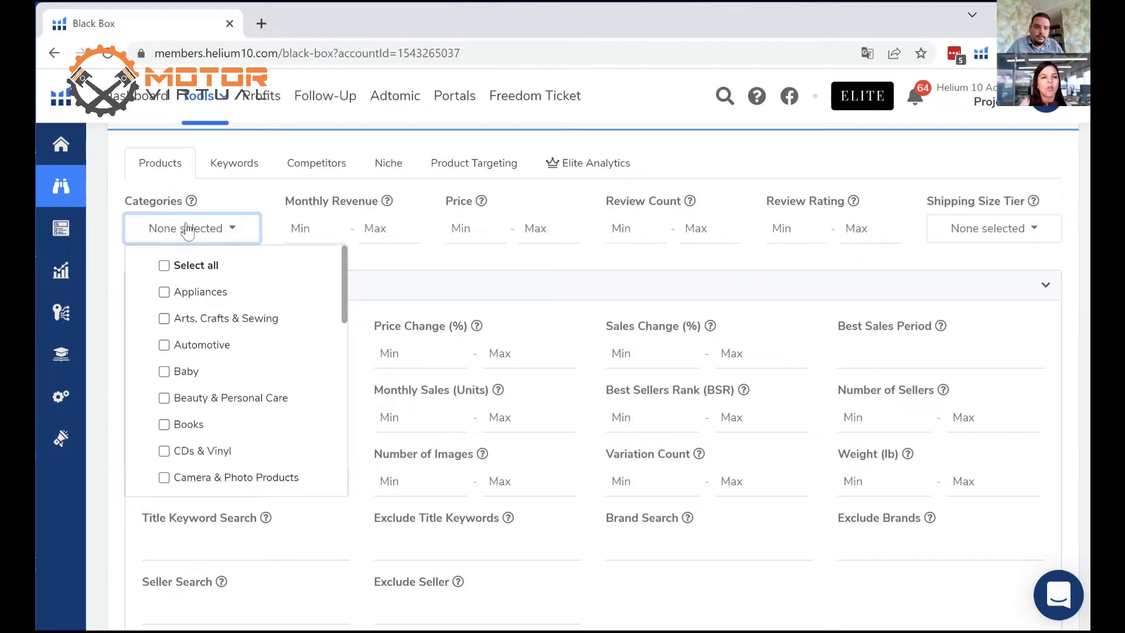
left_click(167, 266)
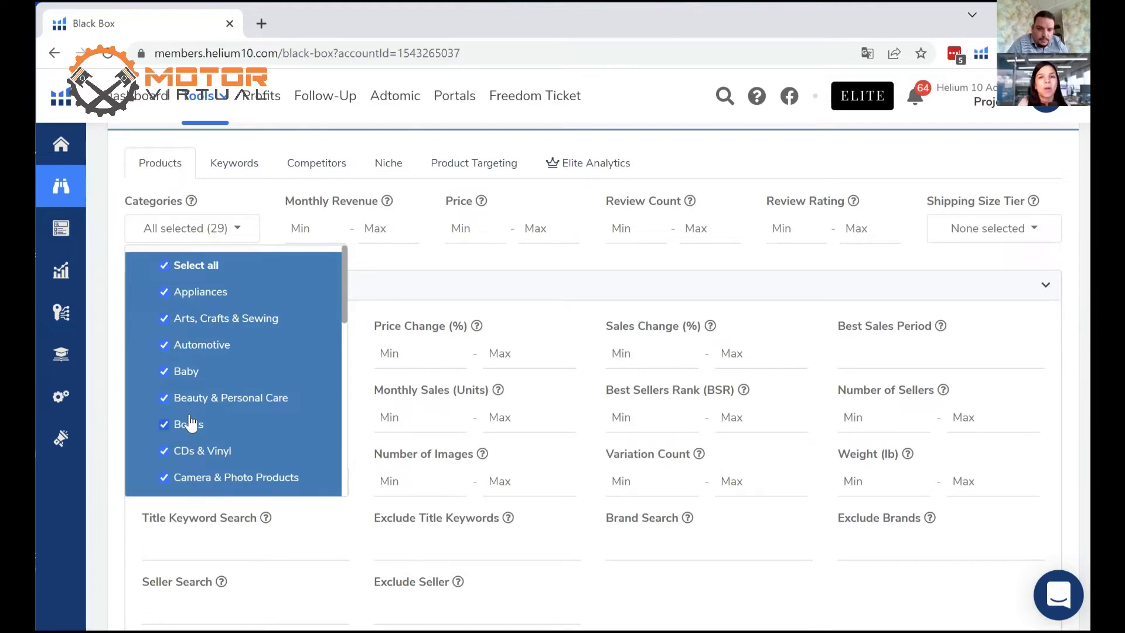
scroll(189, 421, "down", 2)
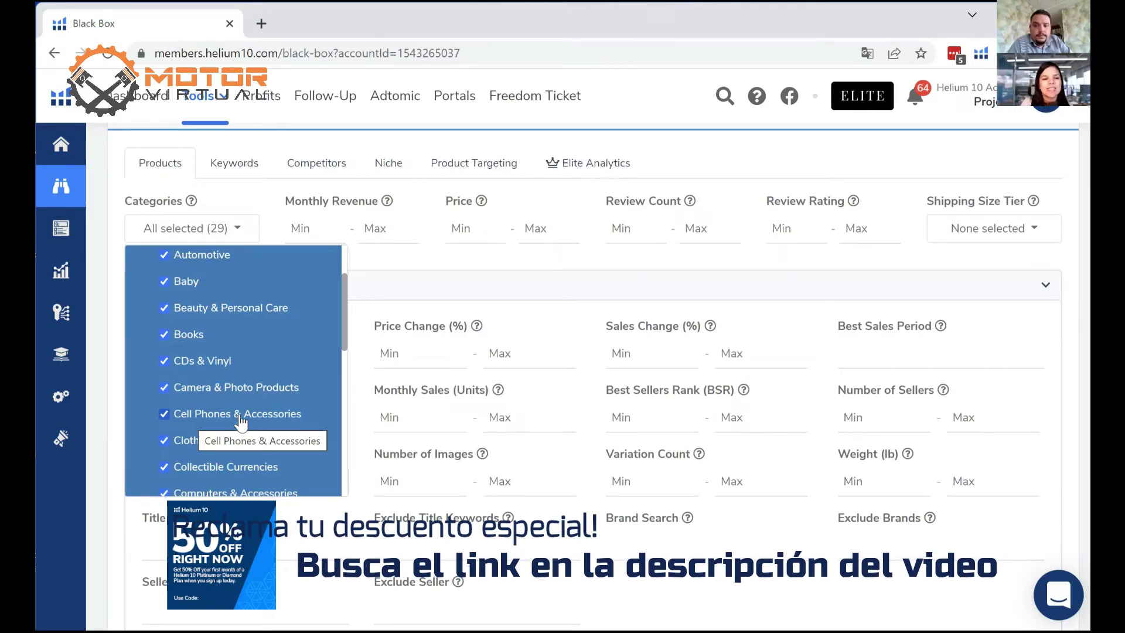
left_click(241, 416)
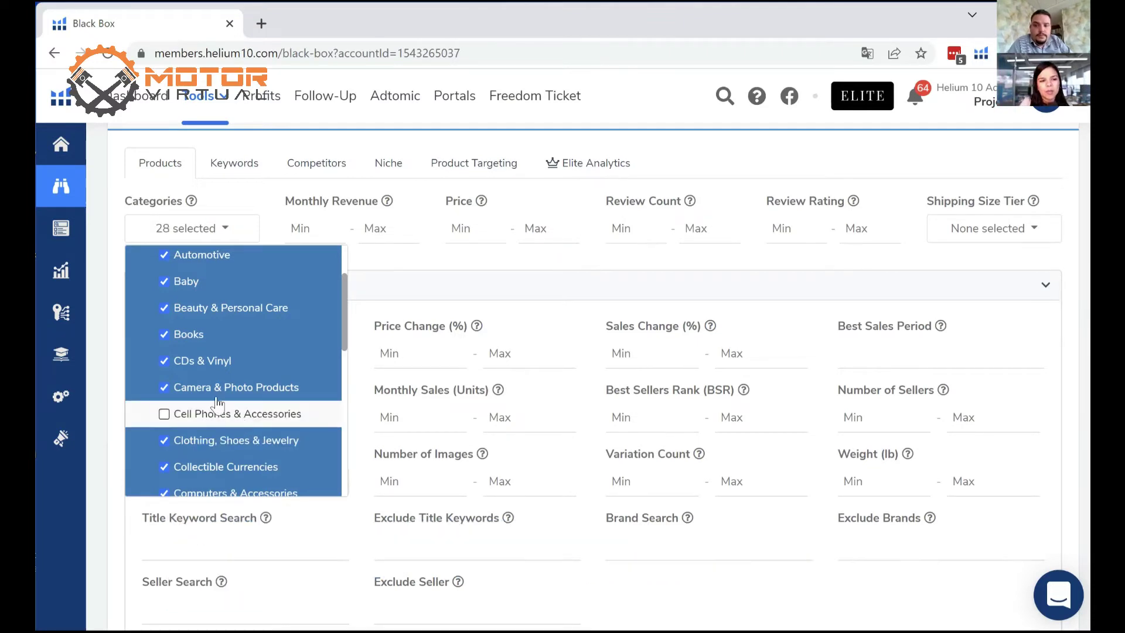
left_click(188, 392)
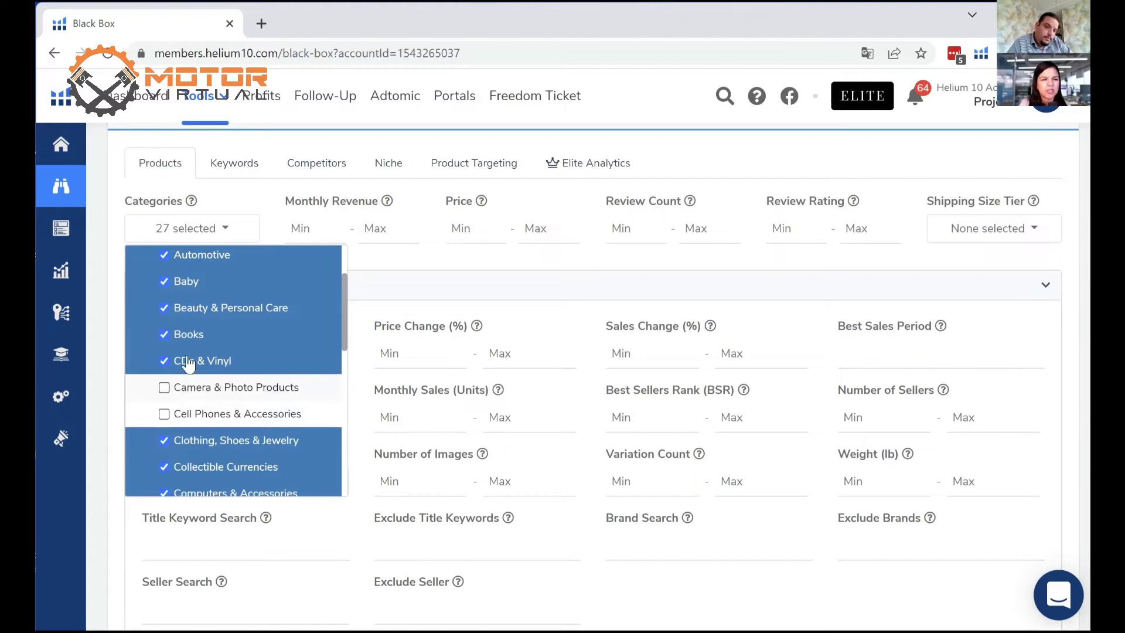
left_click(211, 335)
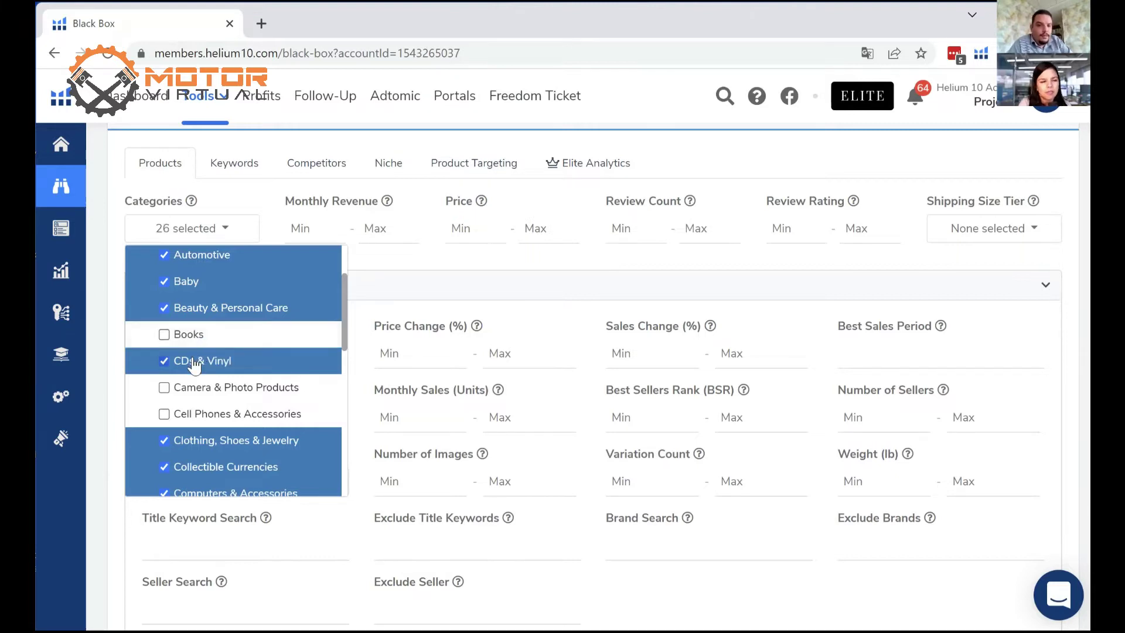
left_click(194, 363)
- Exclude Computers & Accessories, Electronics, Video Games and Software from the selected categories, and collapse the advanced filters
scroll(192, 370, "down", 3)
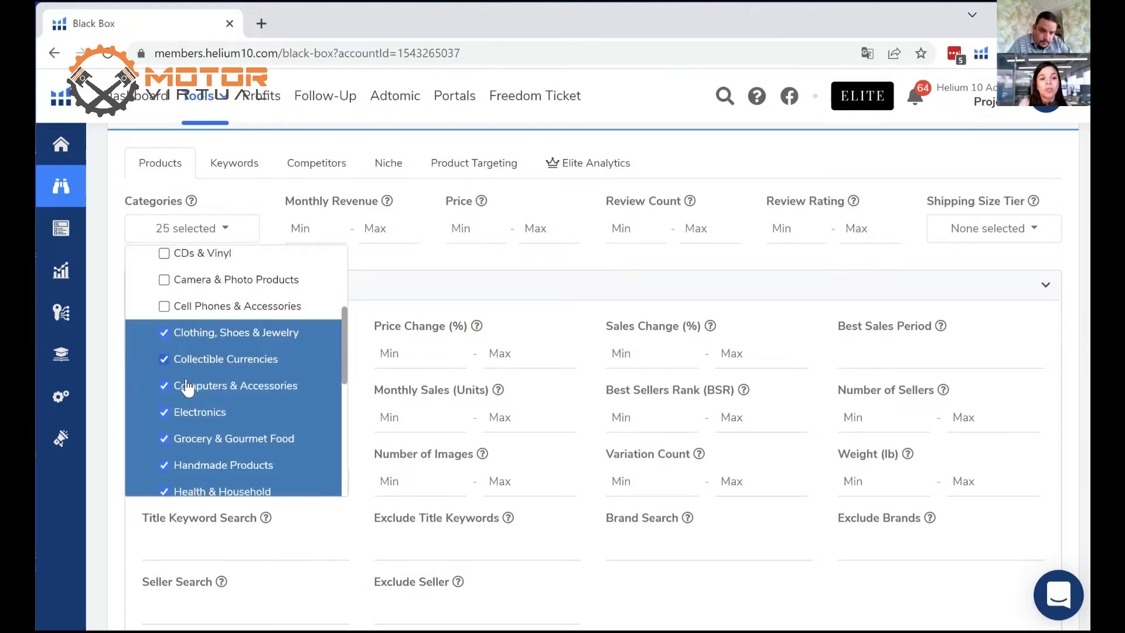
left_click(187, 387)
scroll(186, 386, "down", 1)
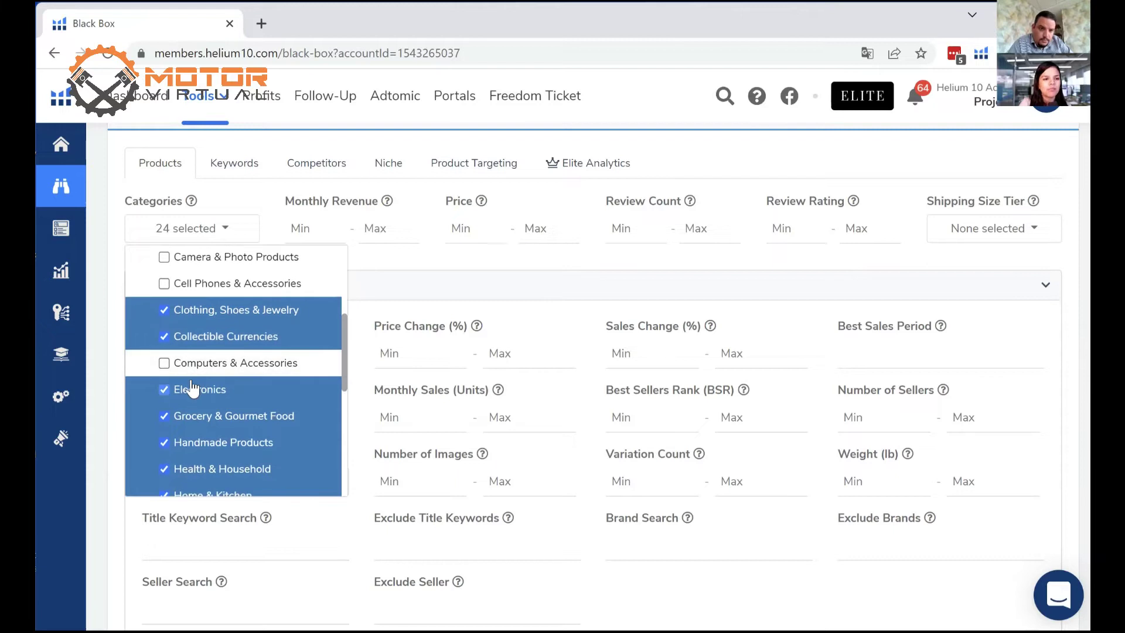
left_click(187, 389)
scroll(192, 388, "down", 3)
scroll(192, 388, "down", 1)
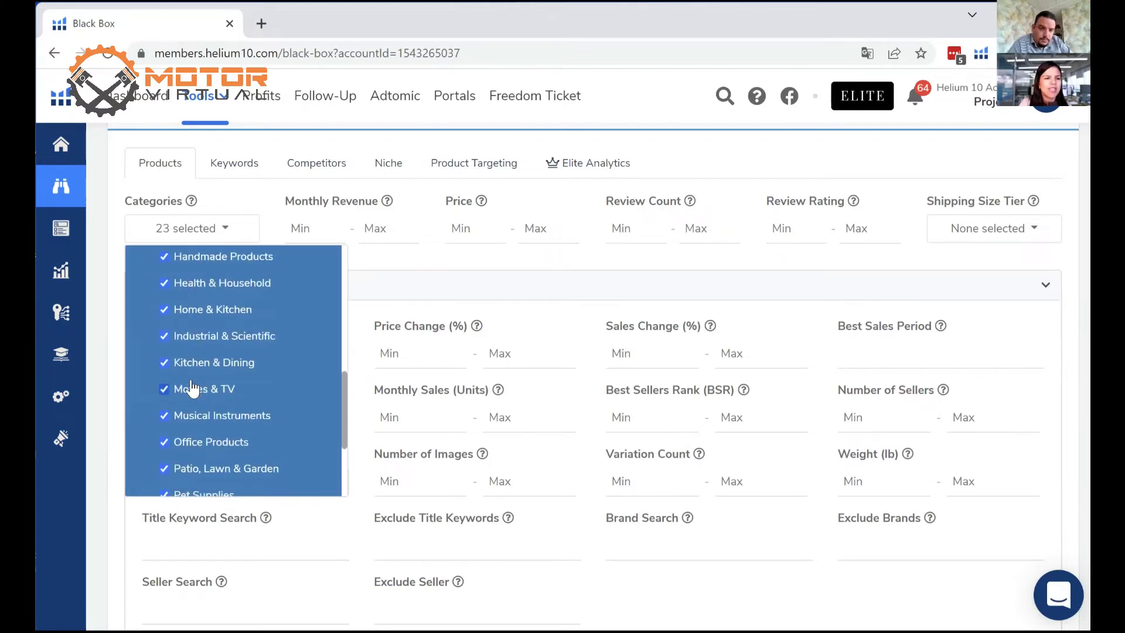
scroll(191, 388, "down", 2)
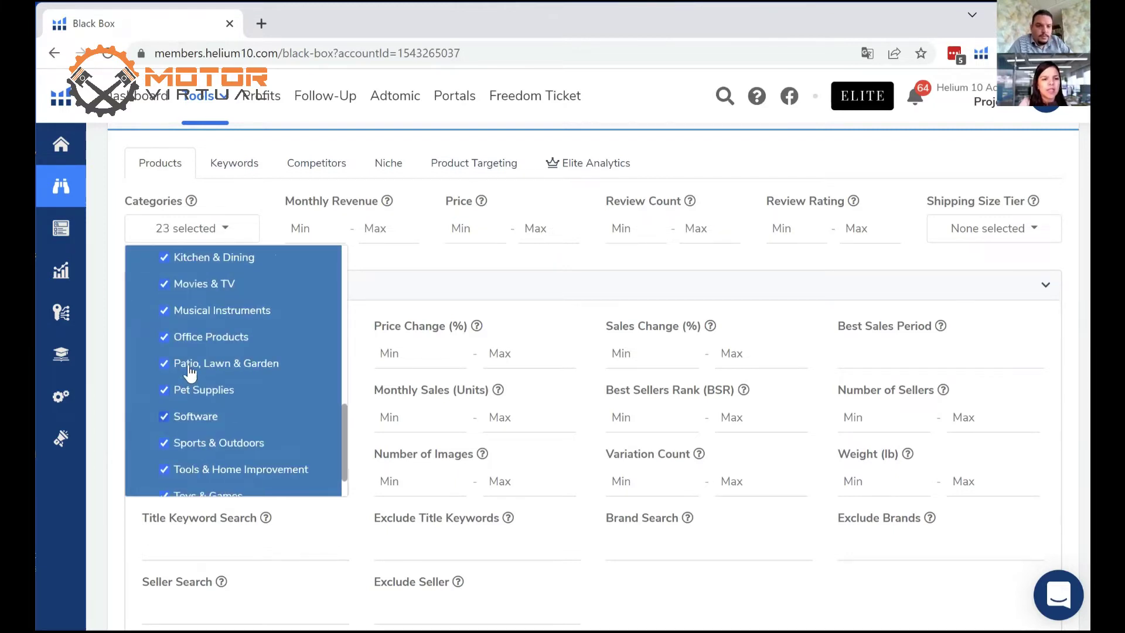
scroll(239, 436, "down", 1)
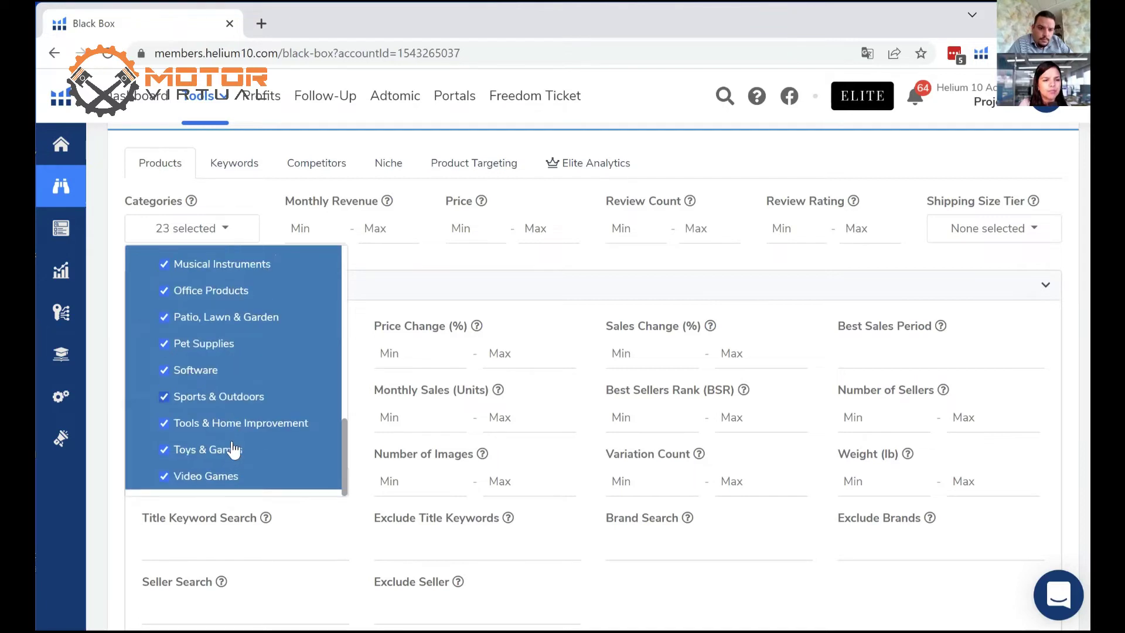
left_click(223, 473)
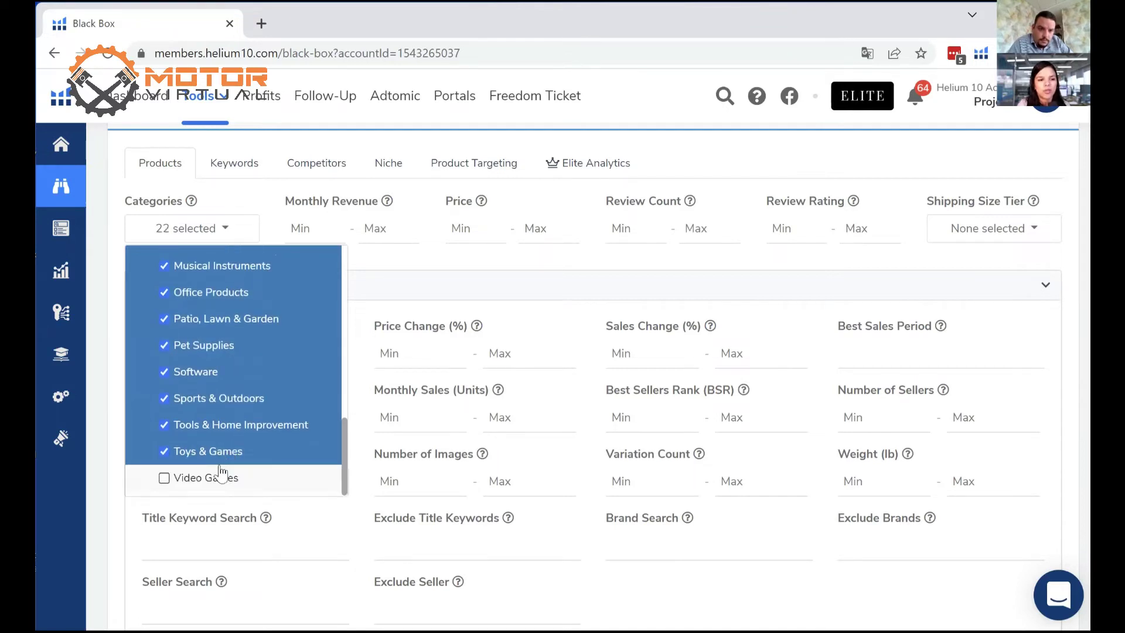
left_click(189, 382)
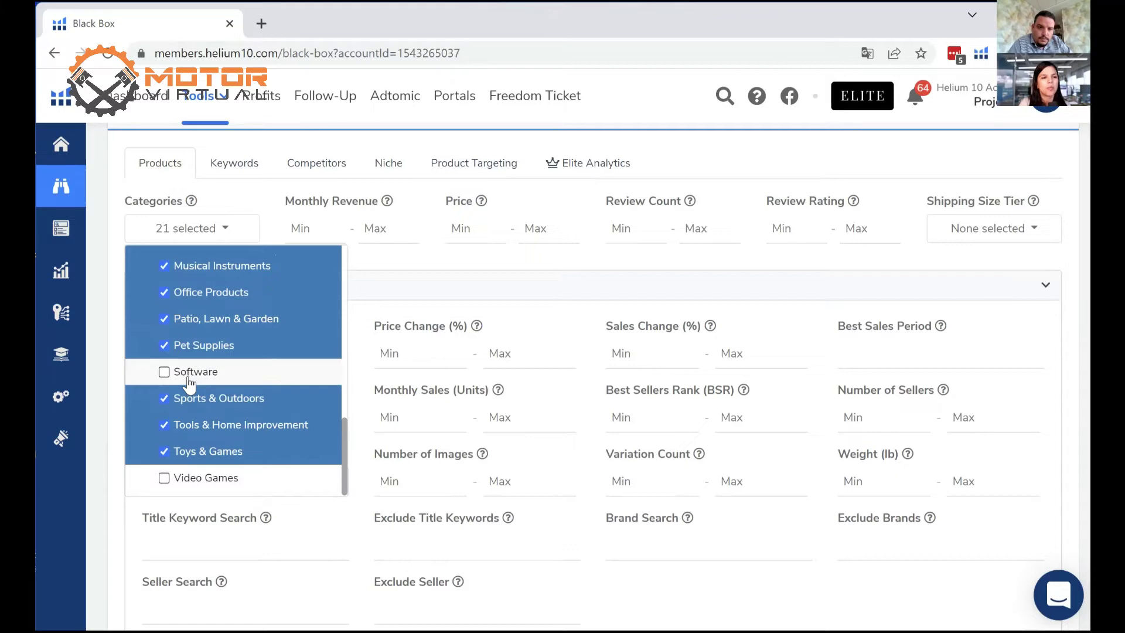
left_click(511, 280)
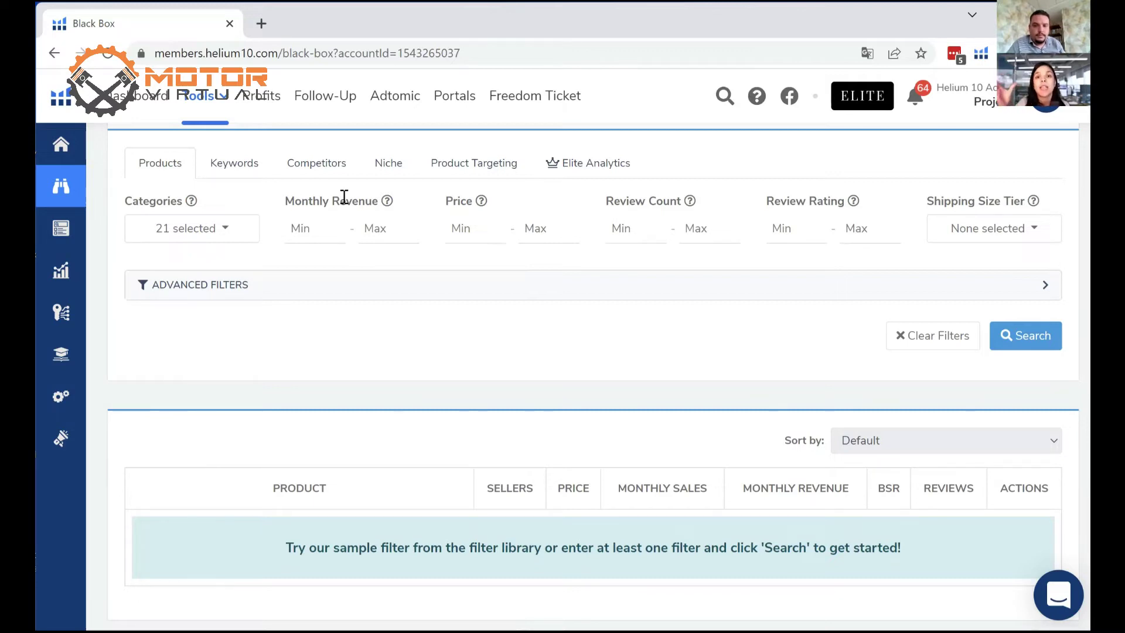
- Set the minimum monthly revenue to 3000 and the price range to 20–45
scroll(603, 151, "up", 1)
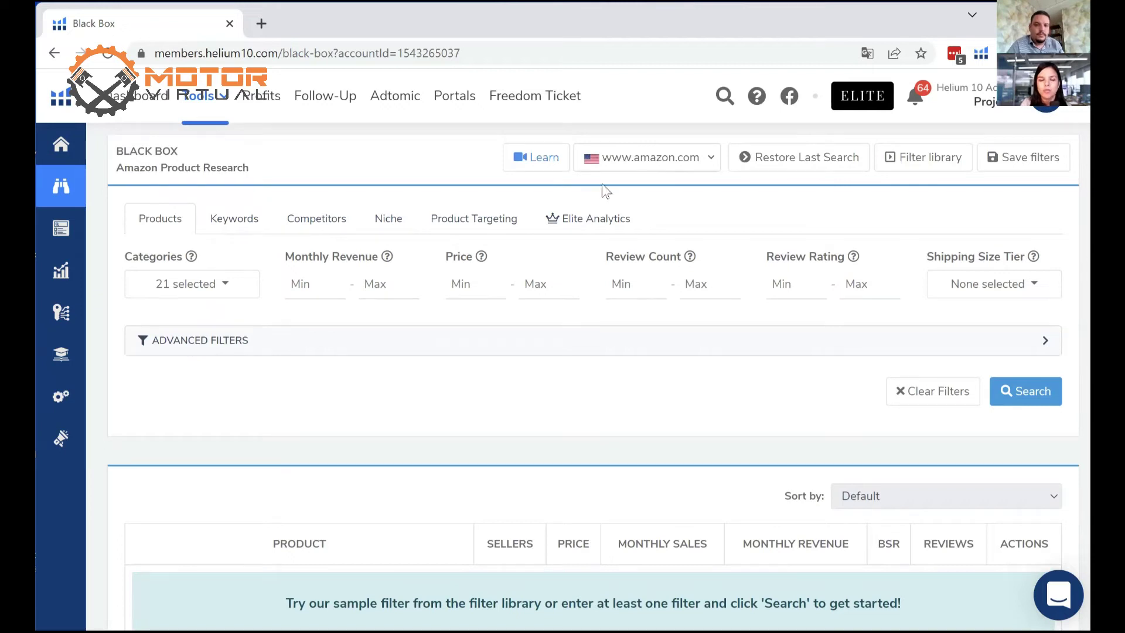
left_click(296, 279)
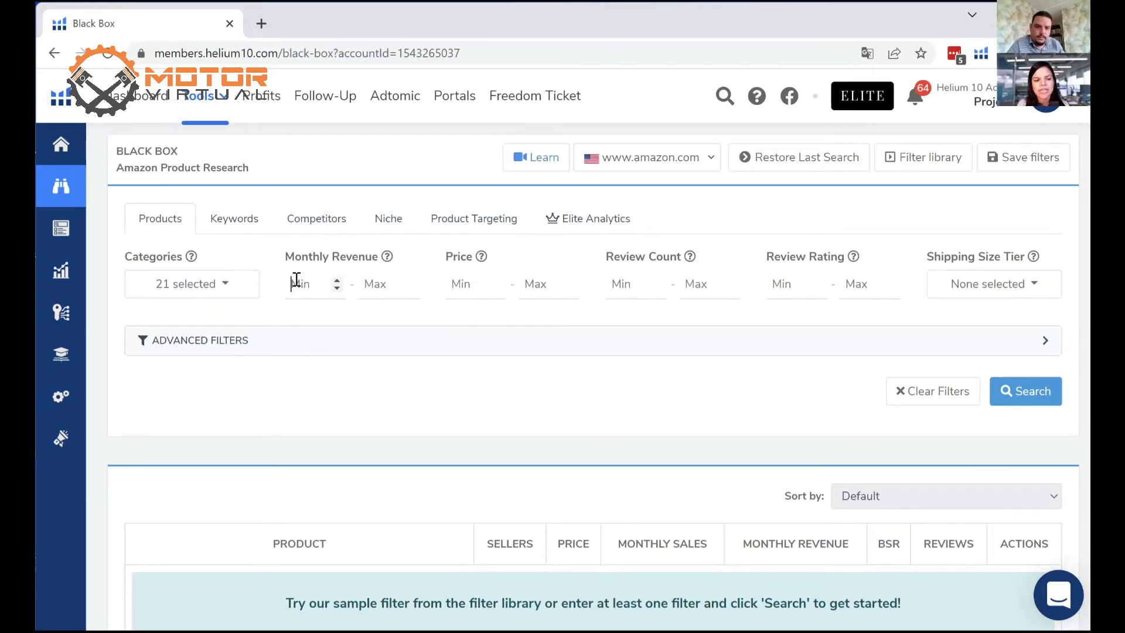
type("3000")
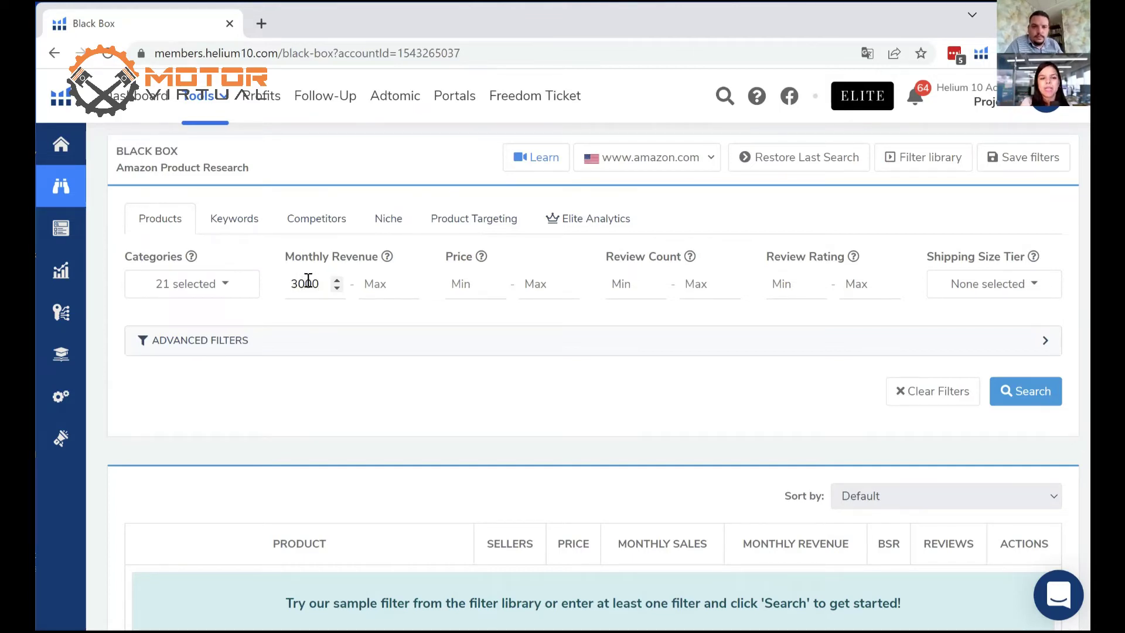
left_click(469, 286)
type("20")
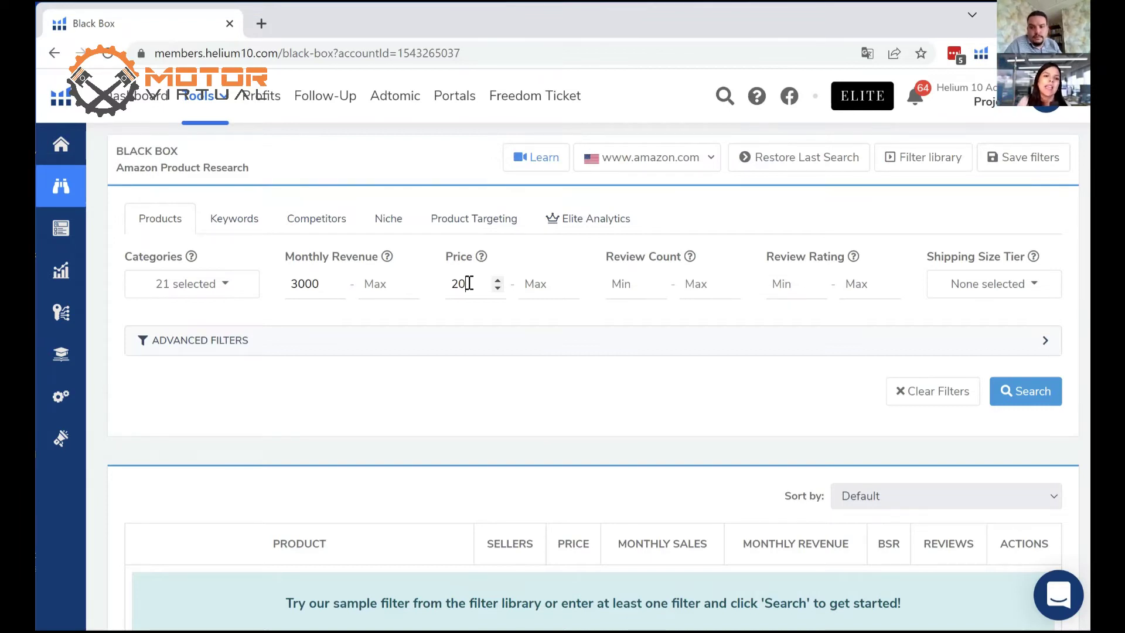
left_click(545, 283)
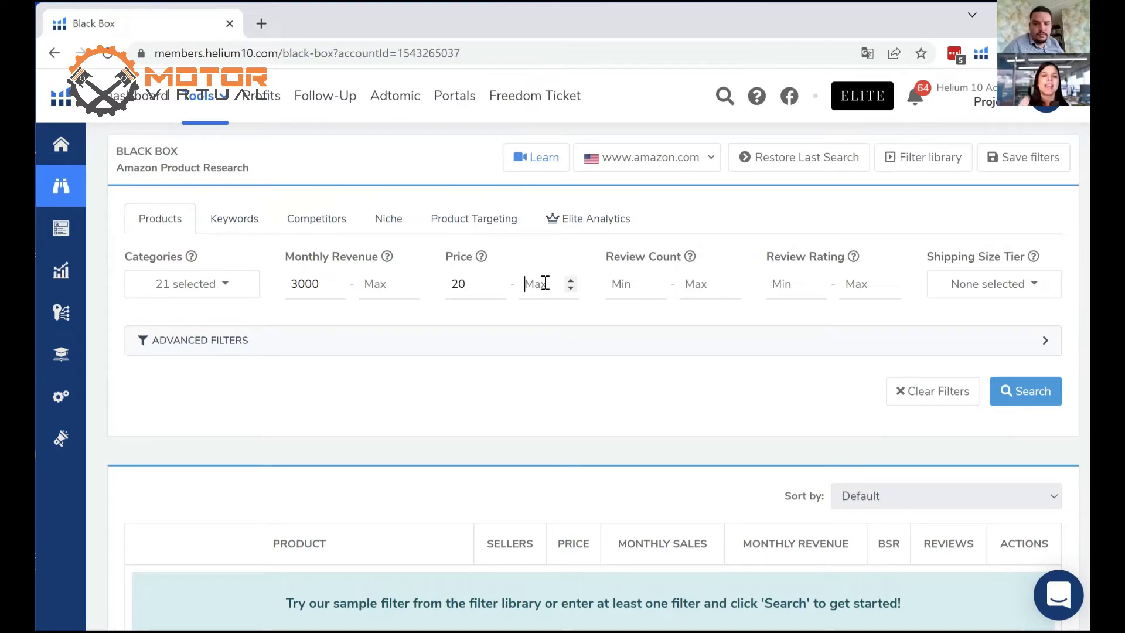
type("45")
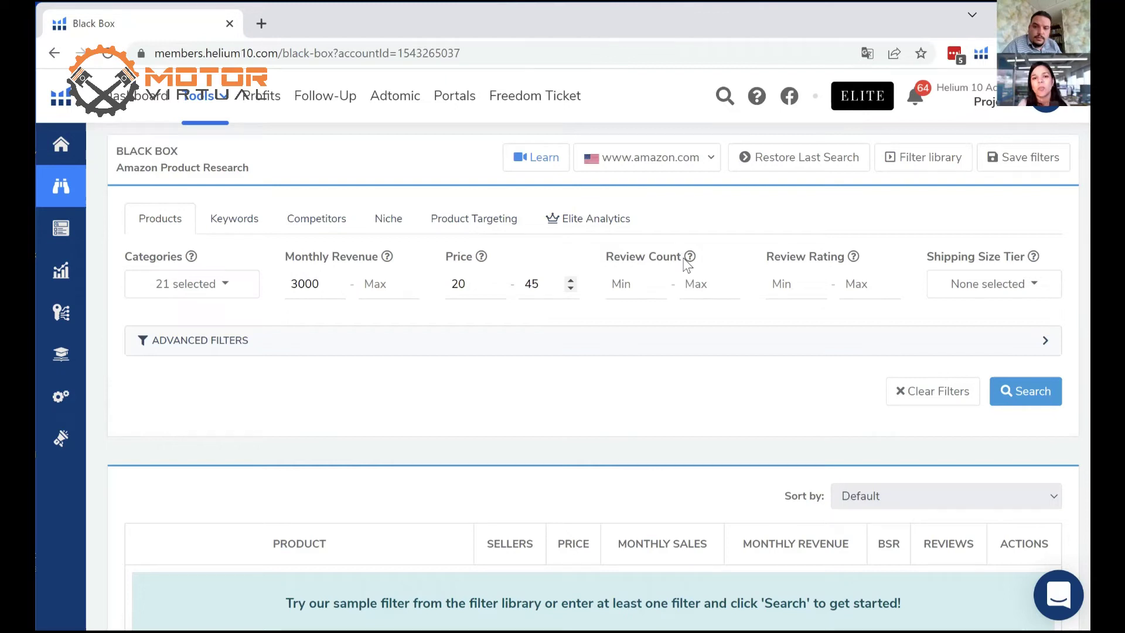
- Limit the review count to a maximum of 75 and the review rating to a maximum of 4
mouse_move(687, 264)
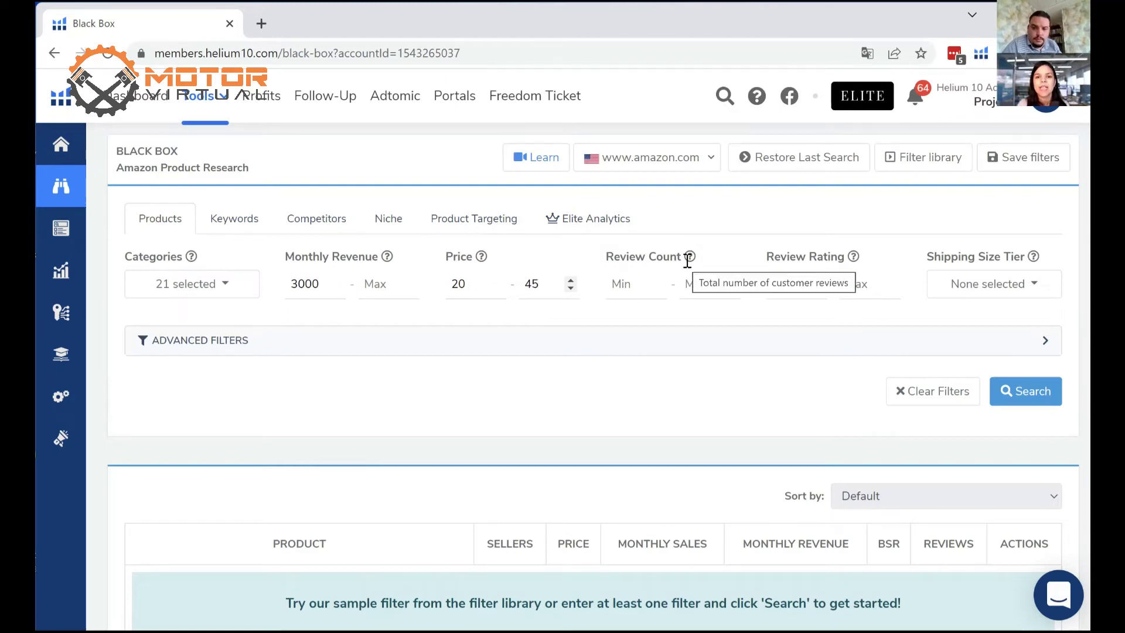
key("Tab")
key("Tab")
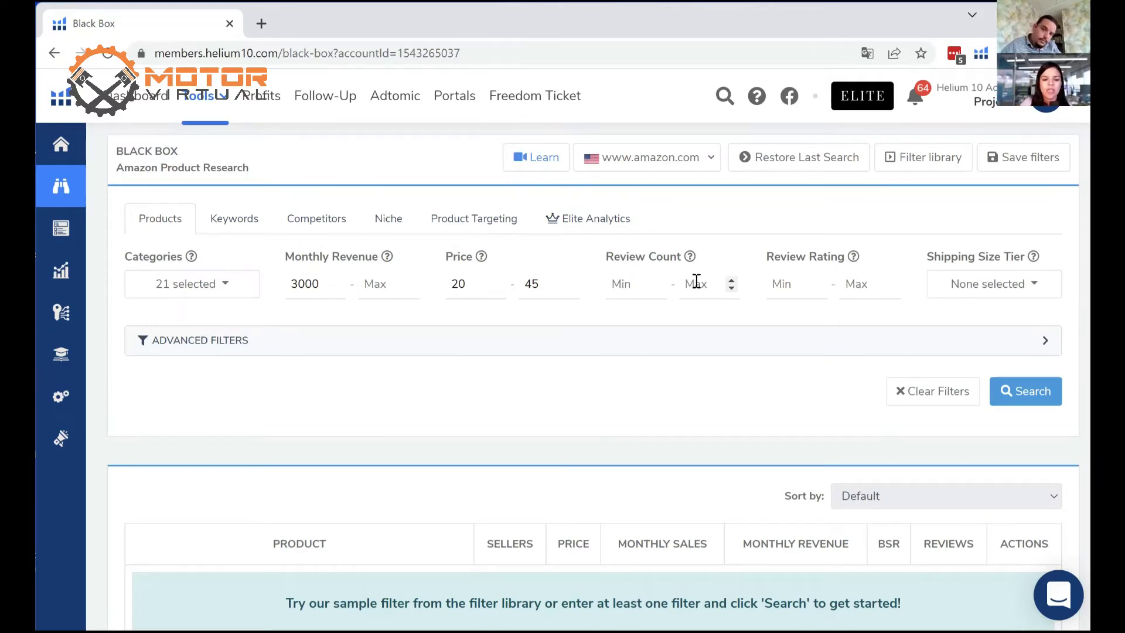
type("75")
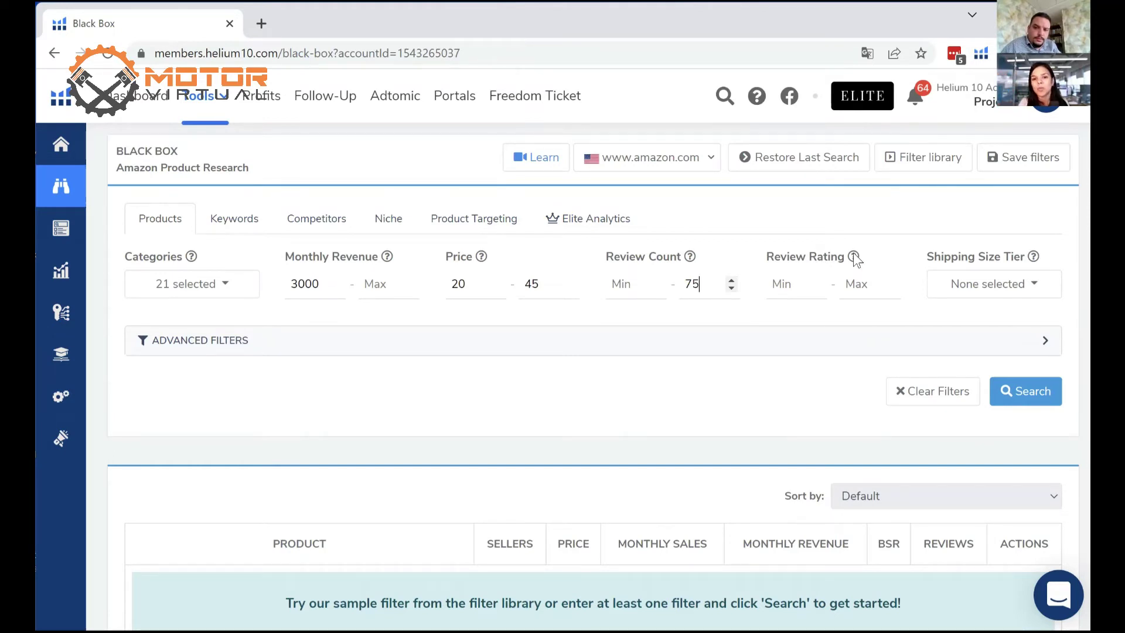
mouse_move(854, 255)
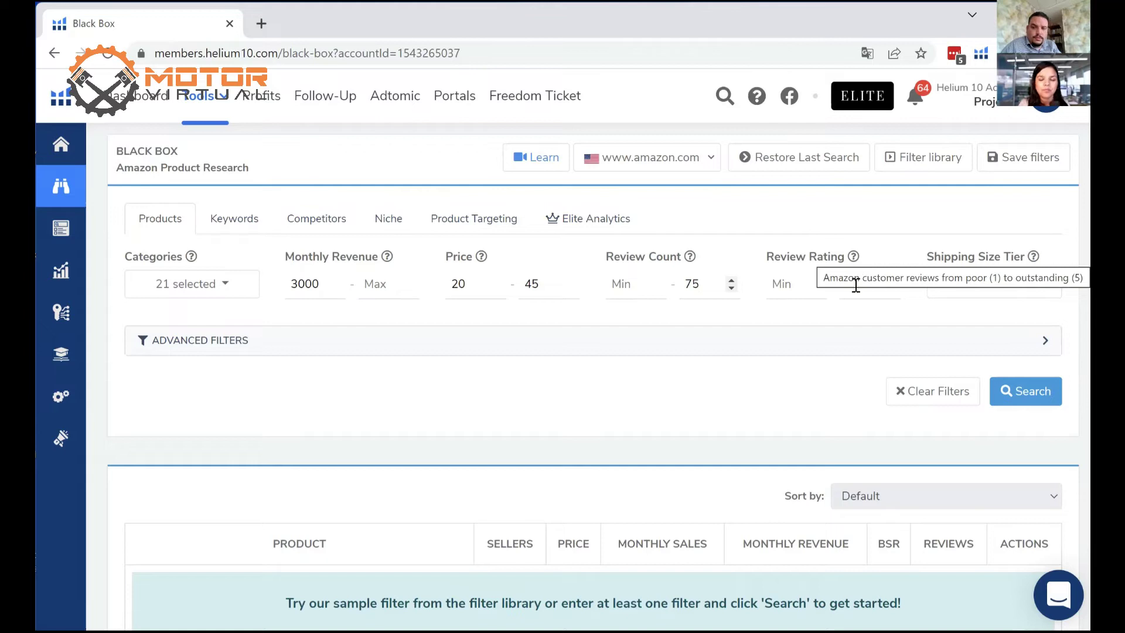
left_click(856, 284)
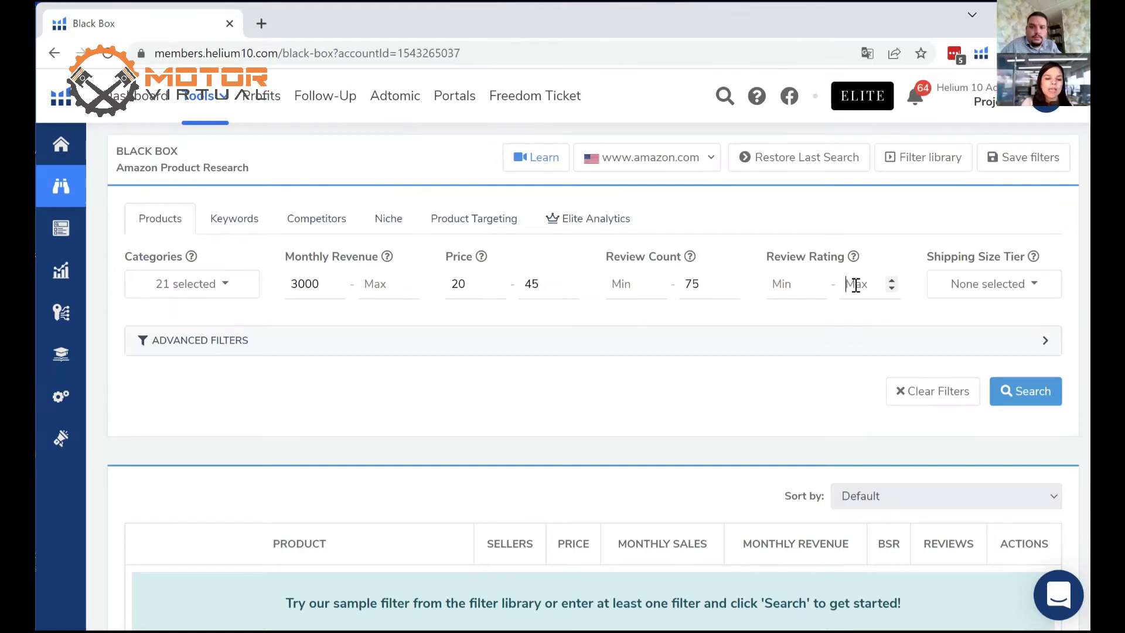
type("4")
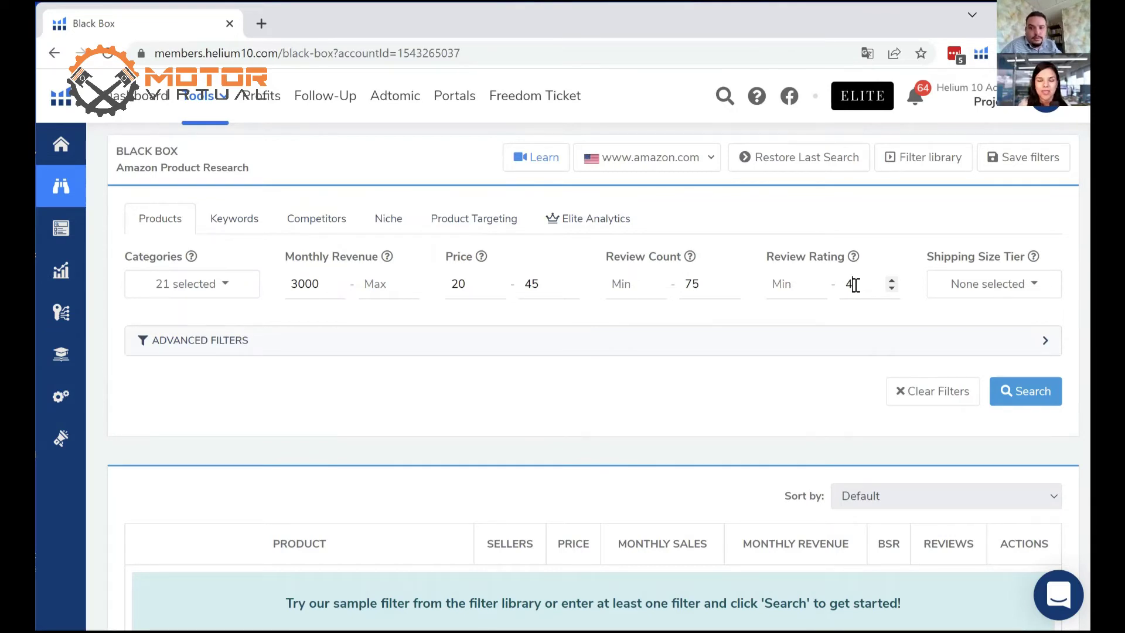
- In the advanced filters, set the maximum number of sellers to 1 and the maximum variation count to 1
left_click(571, 352)
scroll(572, 346, "down", 3)
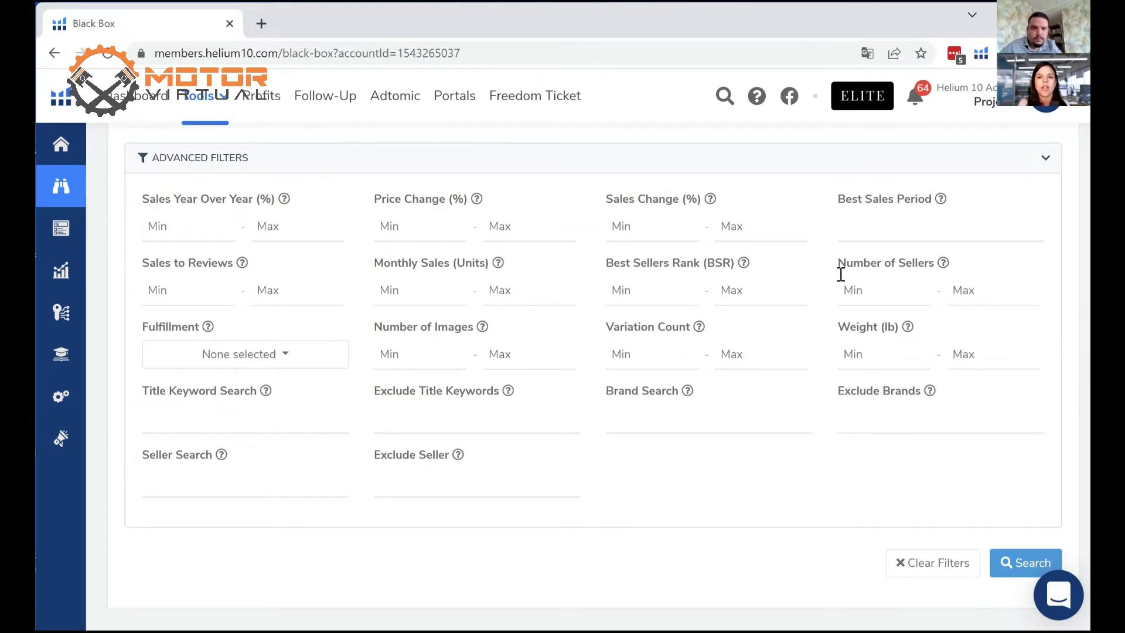
left_click(959, 288)
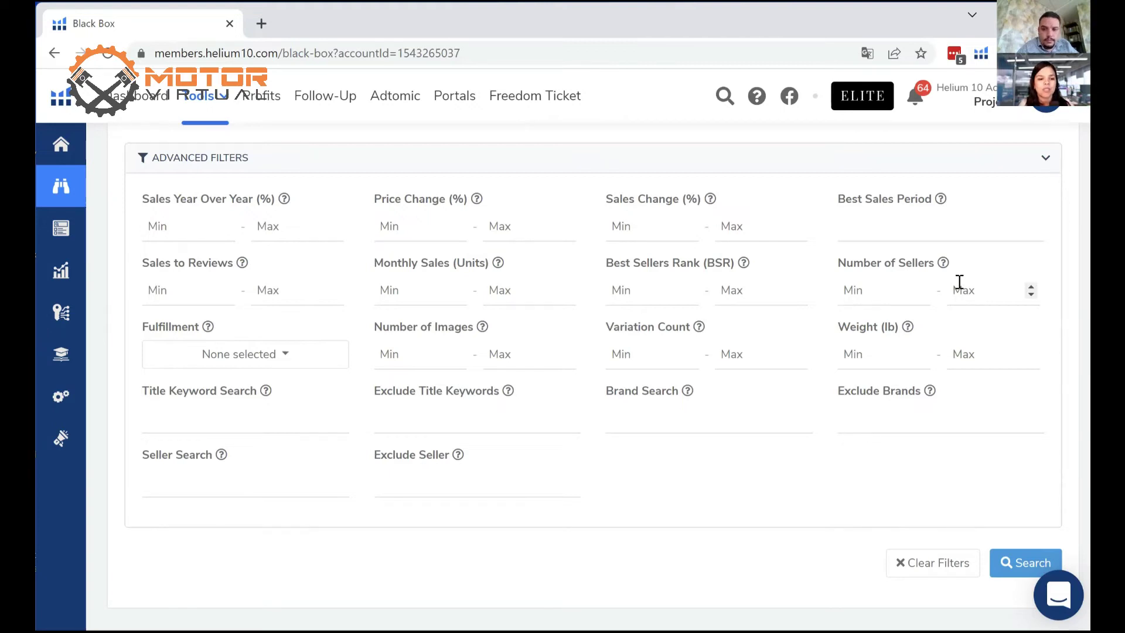
type("1")
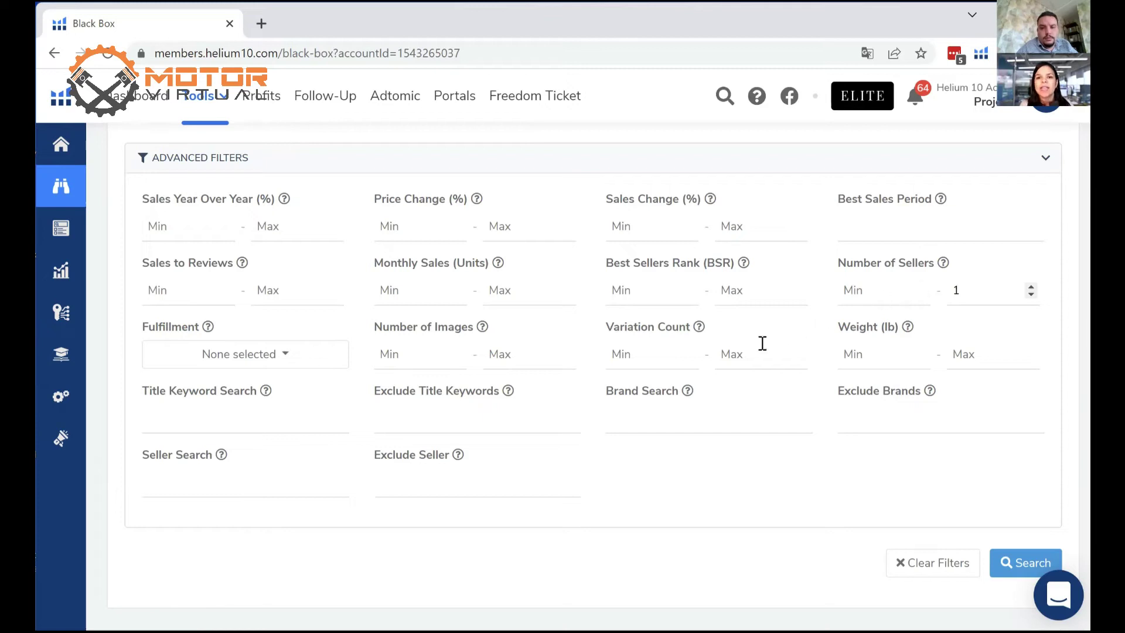
left_click(733, 355)
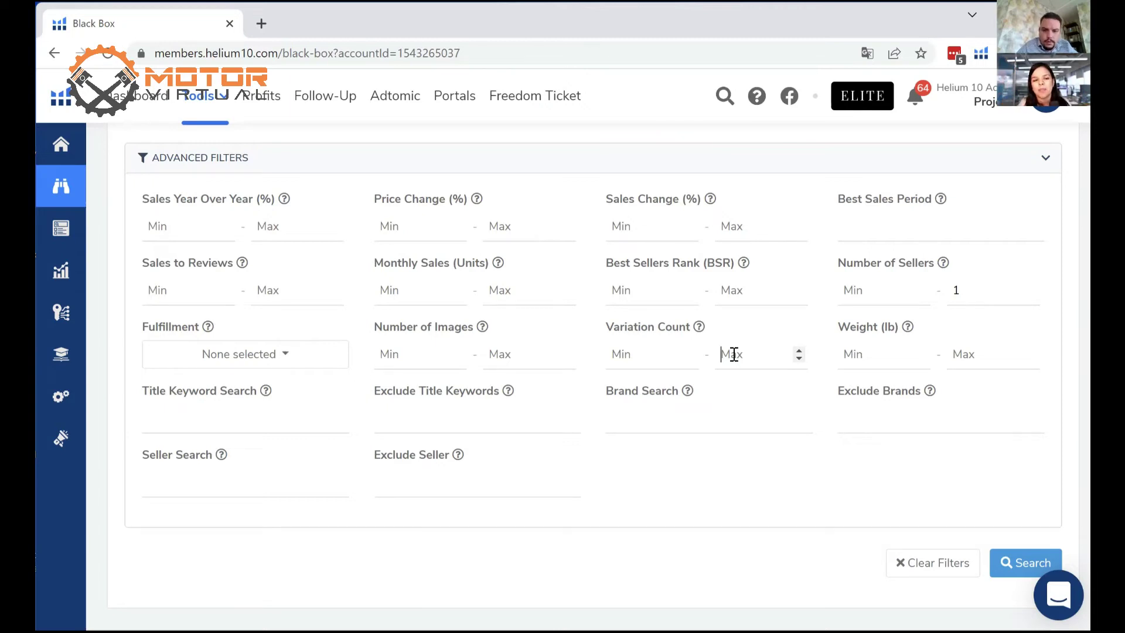
type("1")
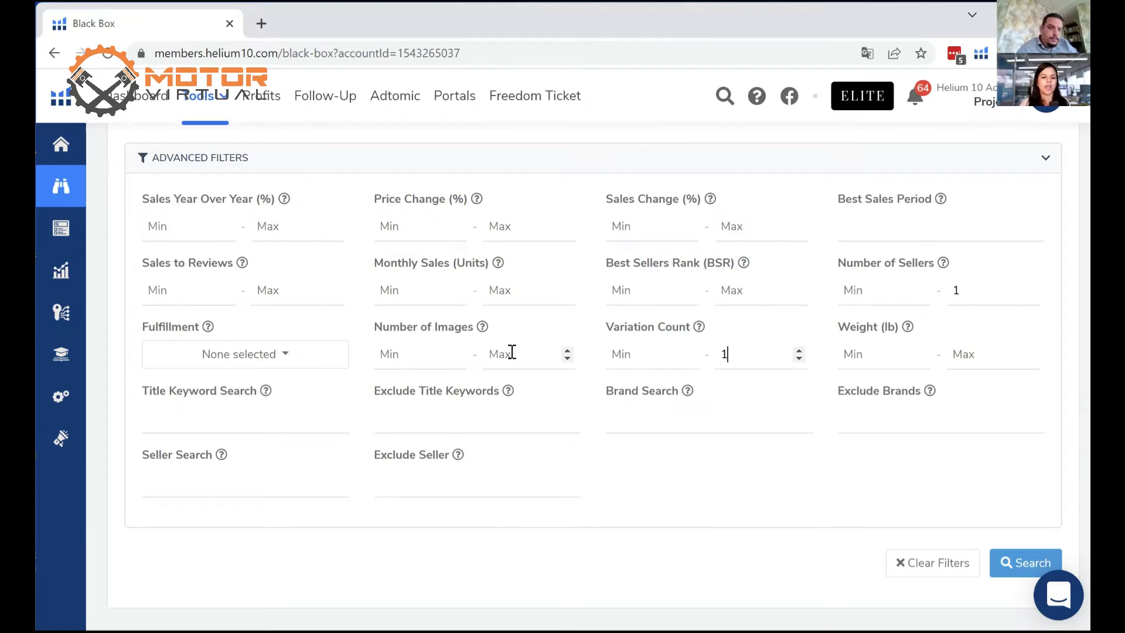
- Set the maximum number of images to 5 in the advanced filters and run the product search
type("4")
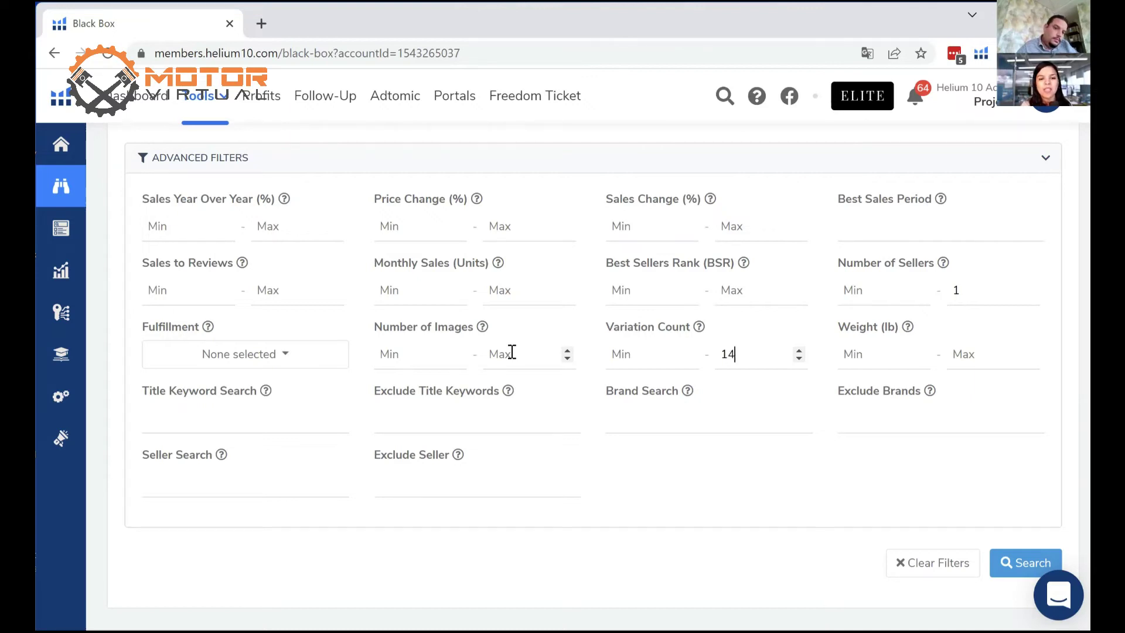
key("BackSpace")
left_click(512, 351)
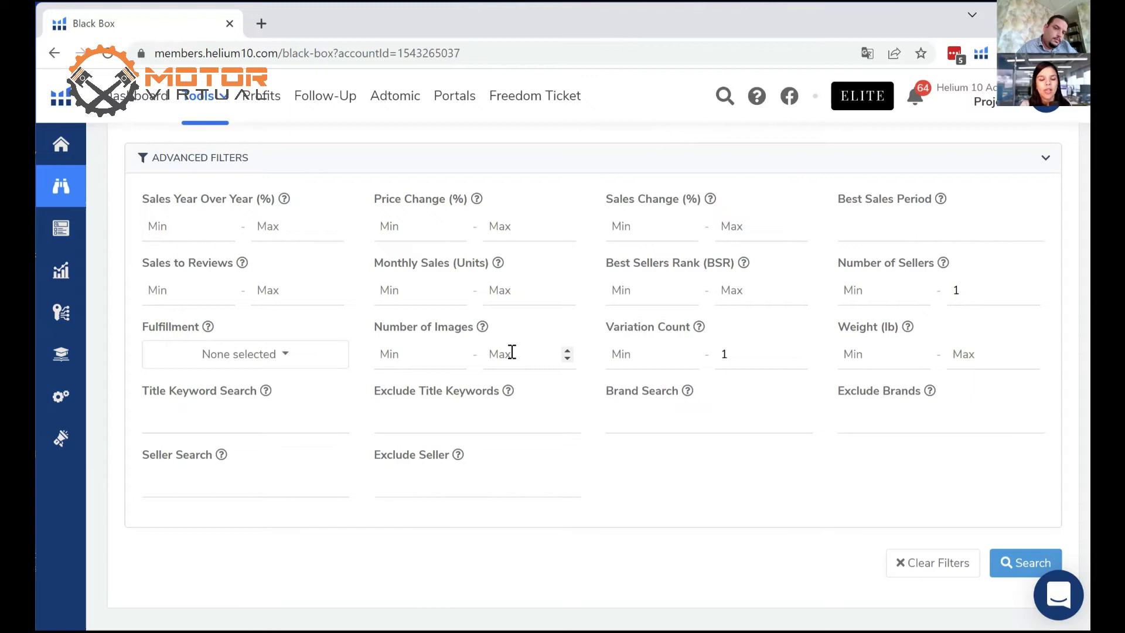
type("4")
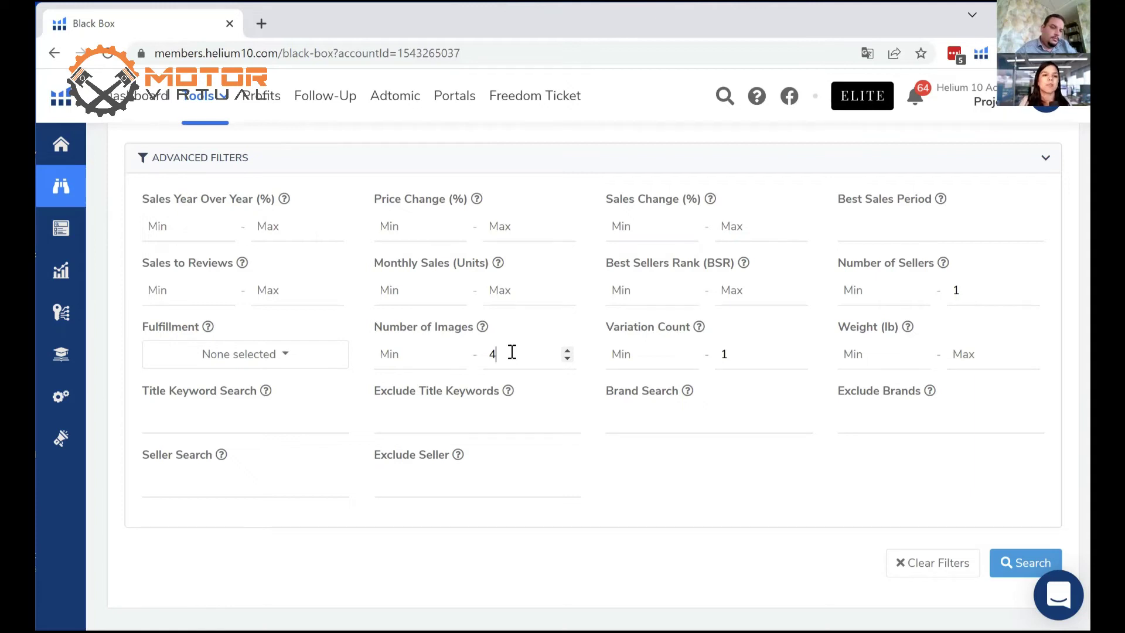
scroll(512, 352, "down", 2)
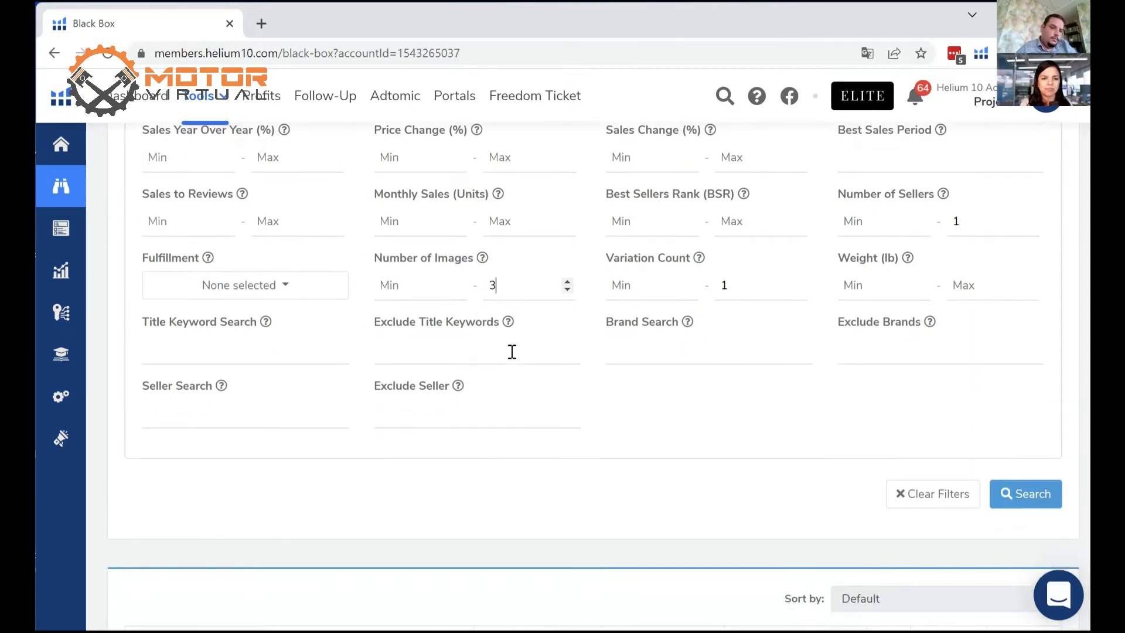
scroll(512, 351, "down", 1)
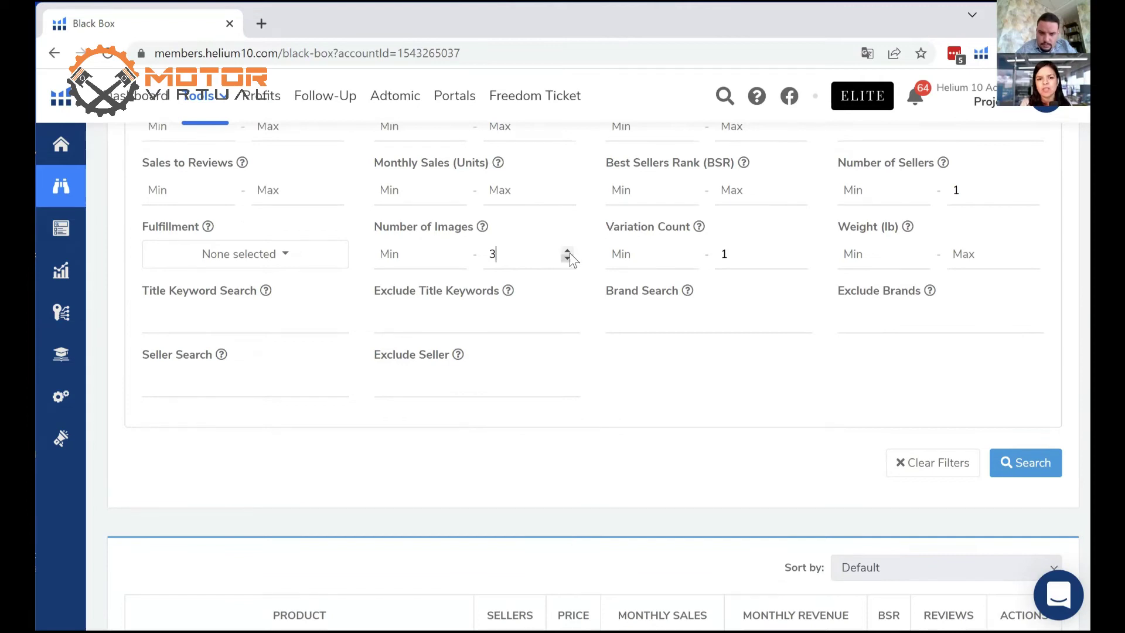
key("BackSpace")
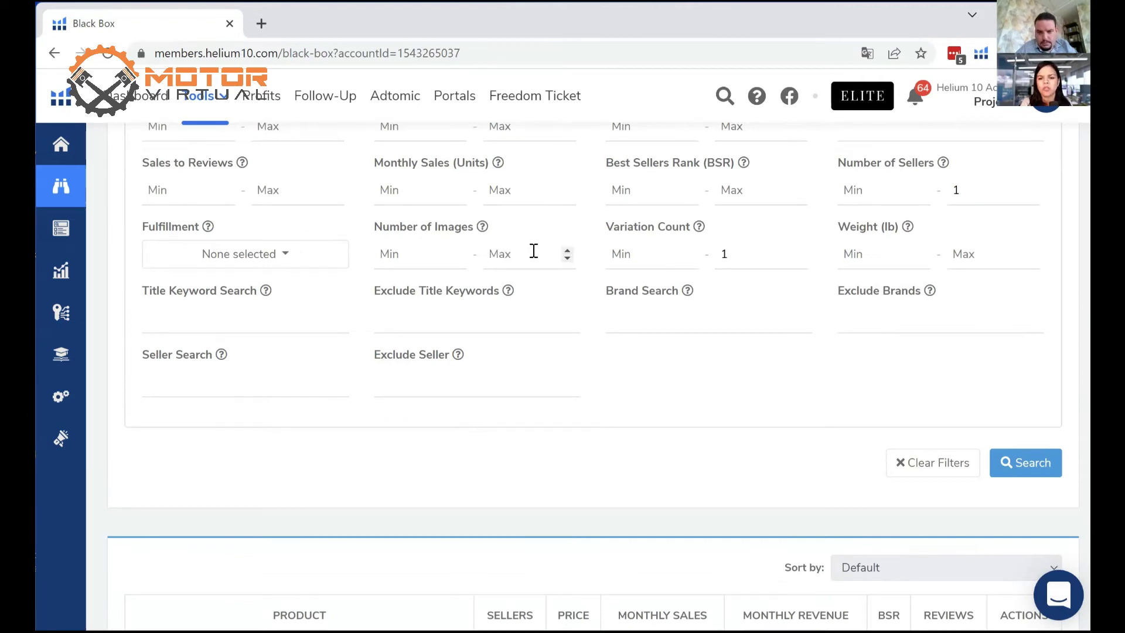
scroll(618, 487, "down", 1)
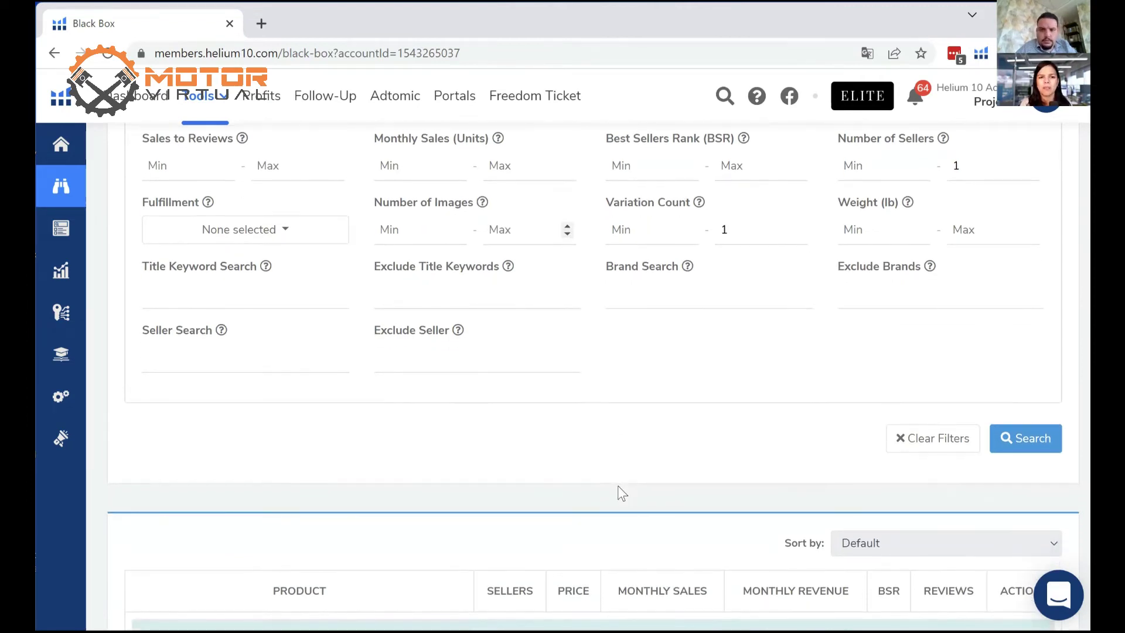
type("5")
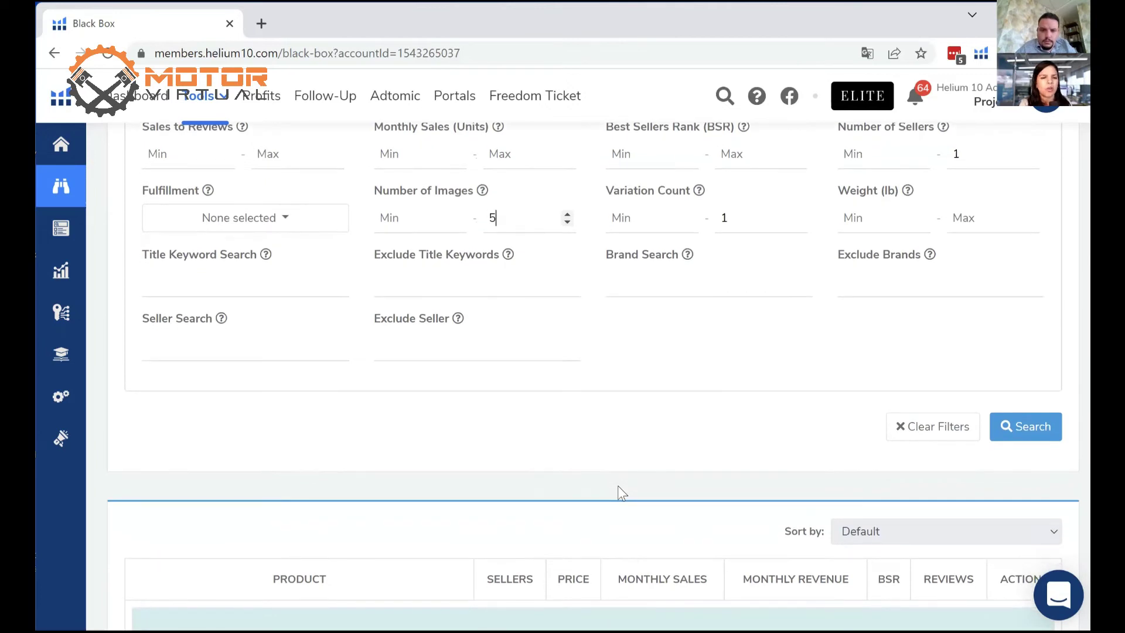
scroll(617, 485, "down", 3)
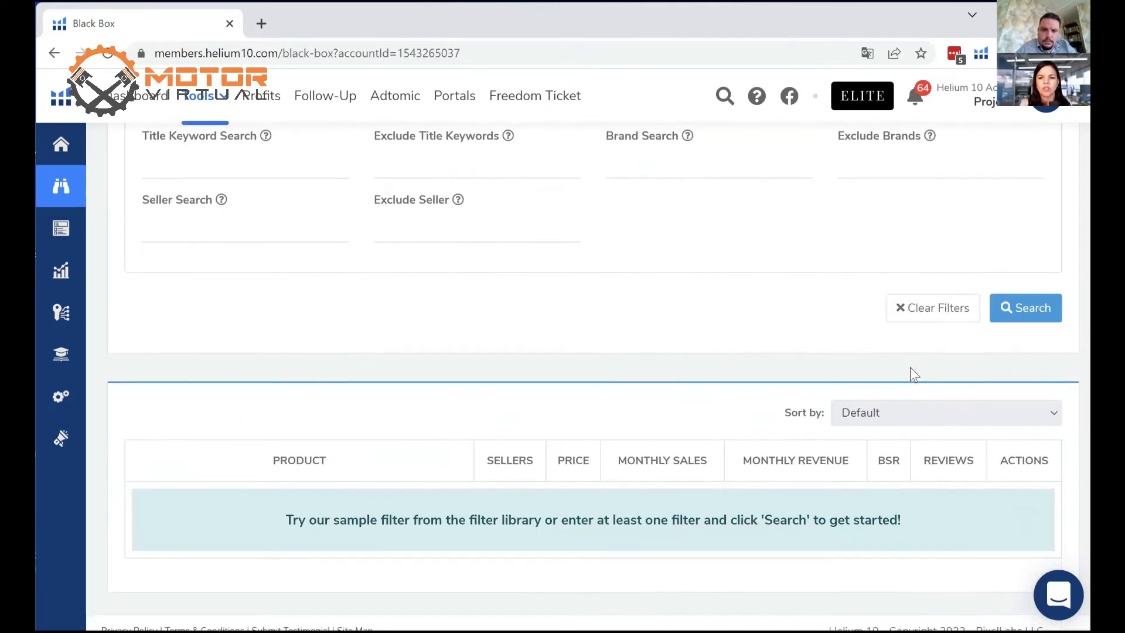
left_click(1008, 313)
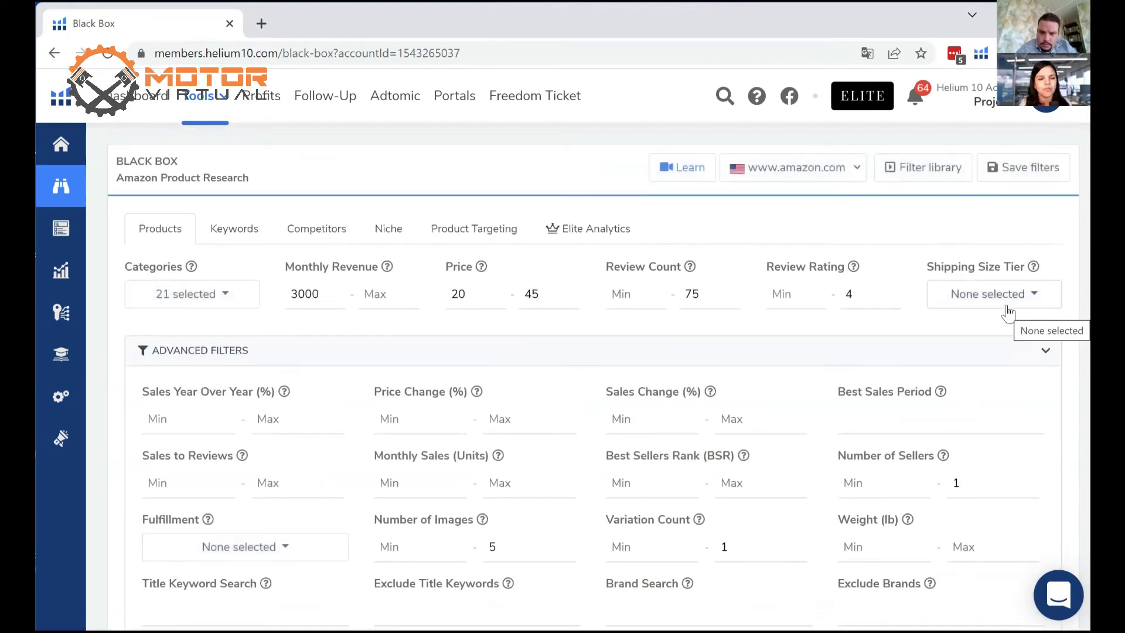
- Examine the found products, comparing their price, monthly sales, revenue, number of images, reviews and sales trends
scroll(750, 363, "down", 9)
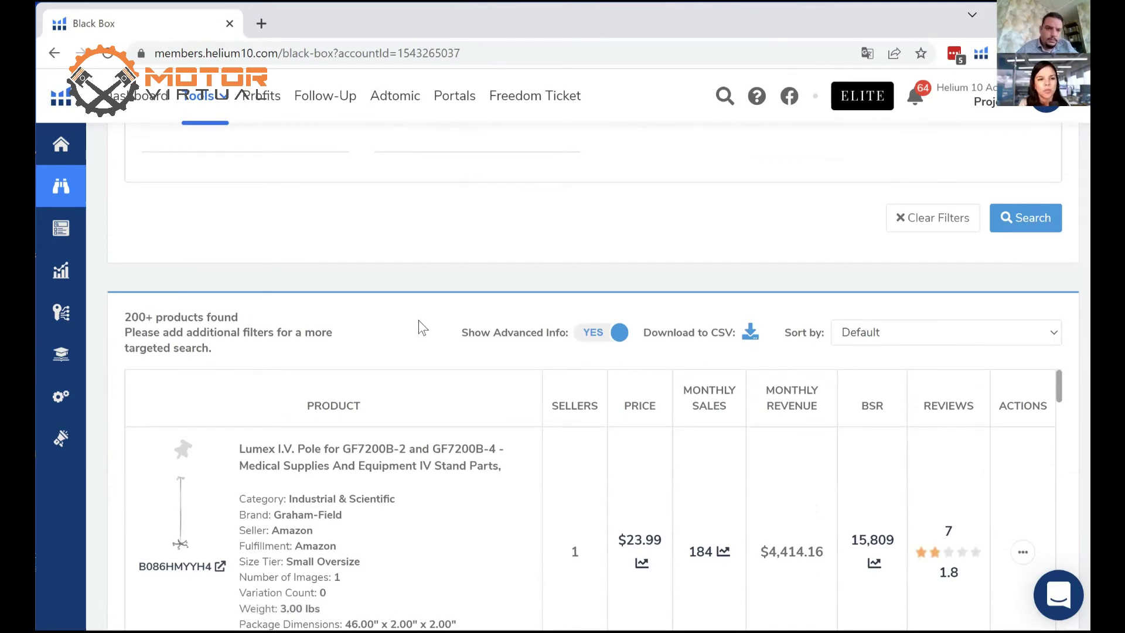
scroll(419, 321, "down", 3)
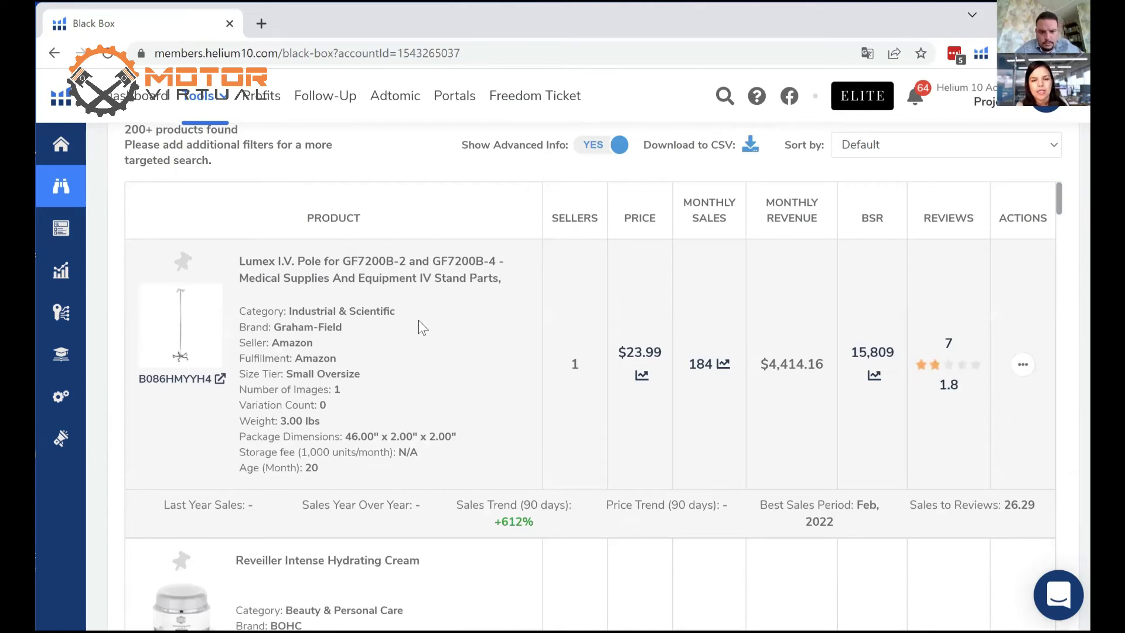
scroll(419, 320, "down", 2)
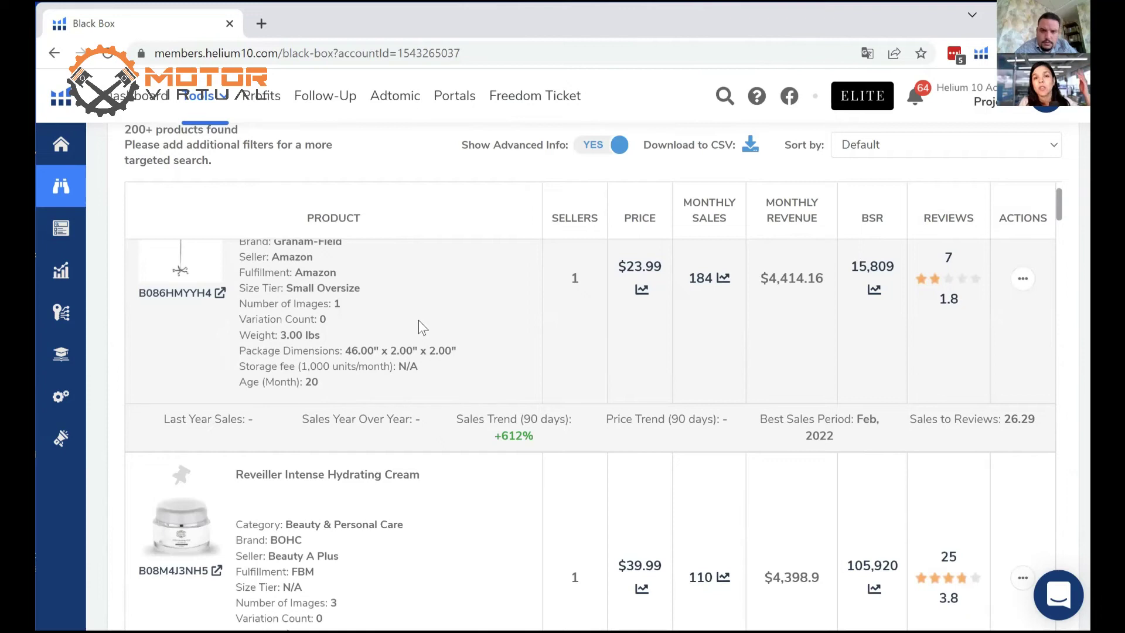
scroll(419, 322, "down", 1)
scroll(418, 320, "down", 6)
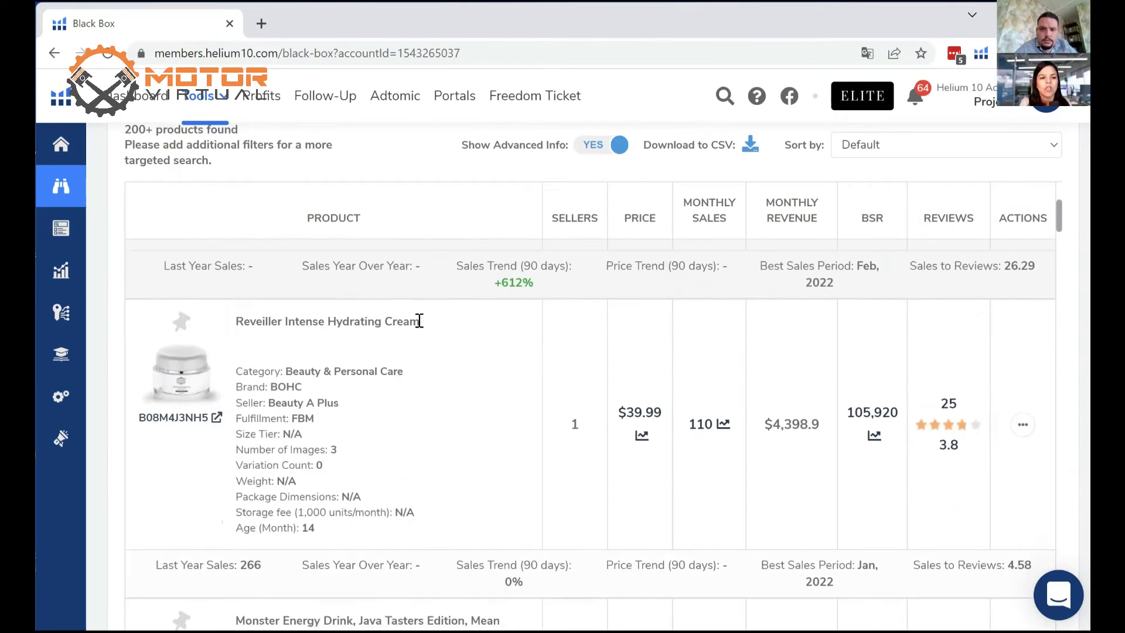
scroll(418, 320, "down", 7)
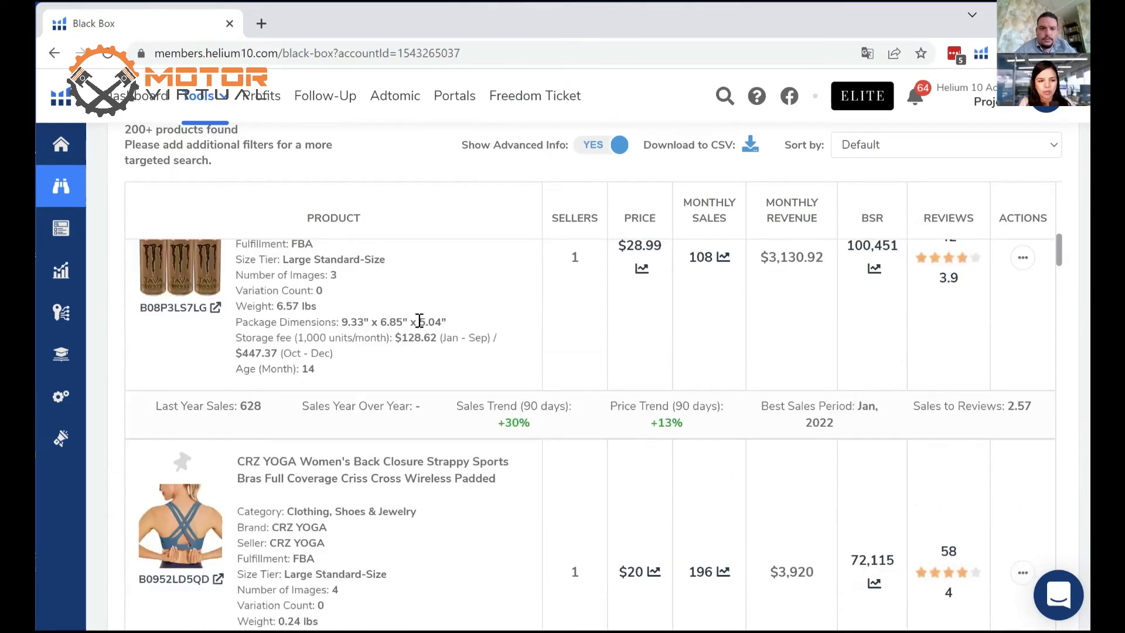
scroll(420, 320, "down", 4)
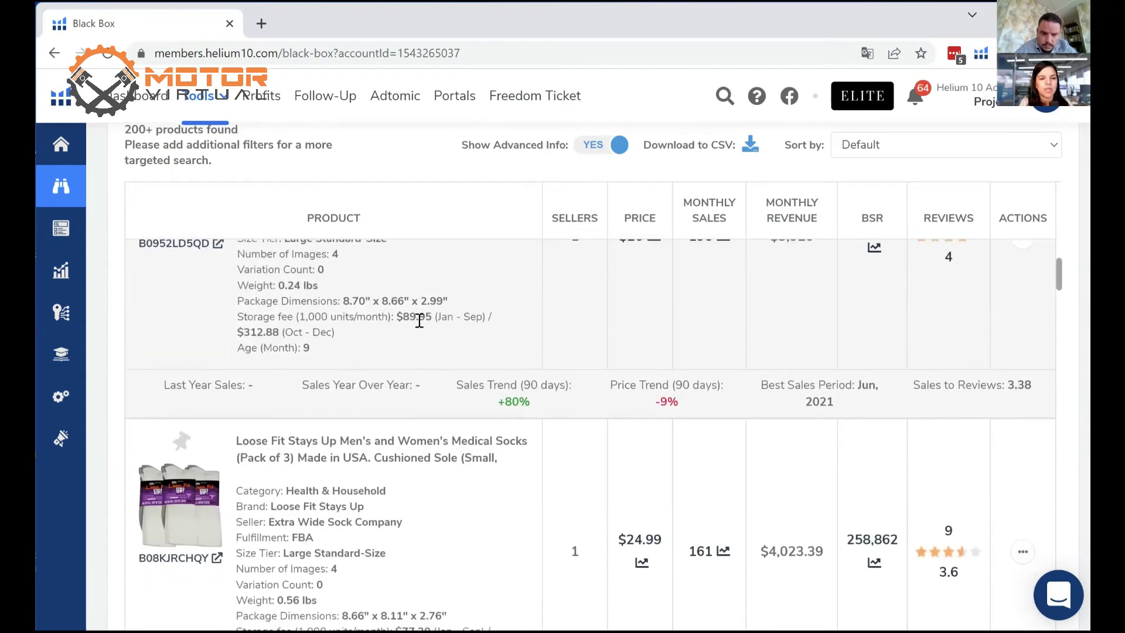
scroll(419, 320, "down", 1)
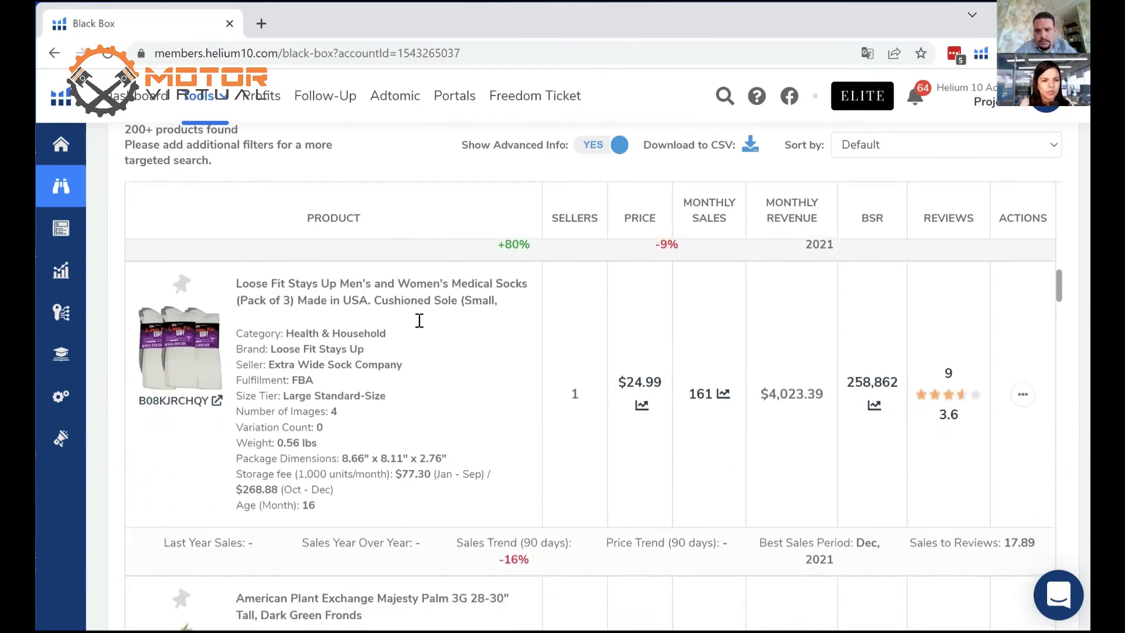
scroll(420, 320, "up", 4)
scroll(420, 320, "up", 5)
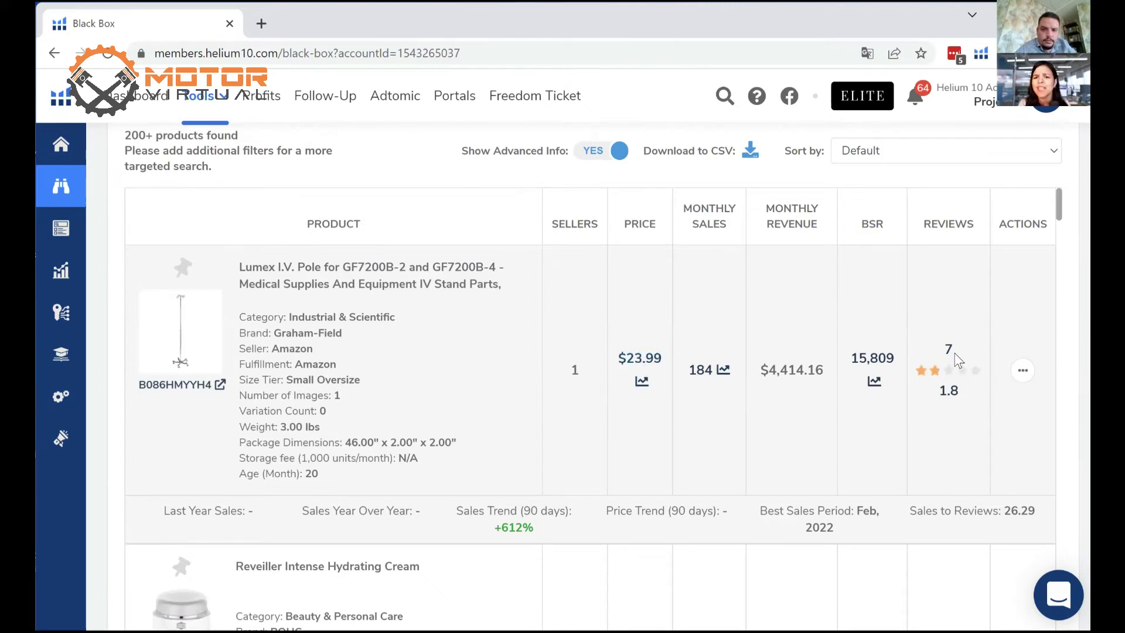
- Open the Amazon listing of the Lumex I.V. Pole in a new browser tab and switch to it
scroll(950, 354, "down", 1)
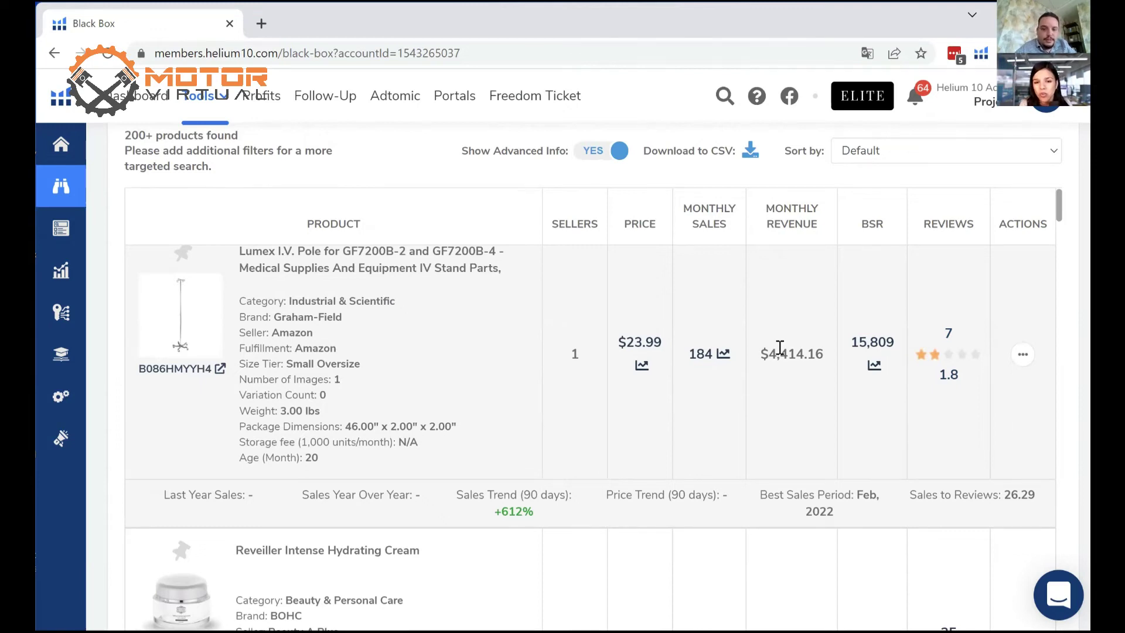
left_click(219, 368)
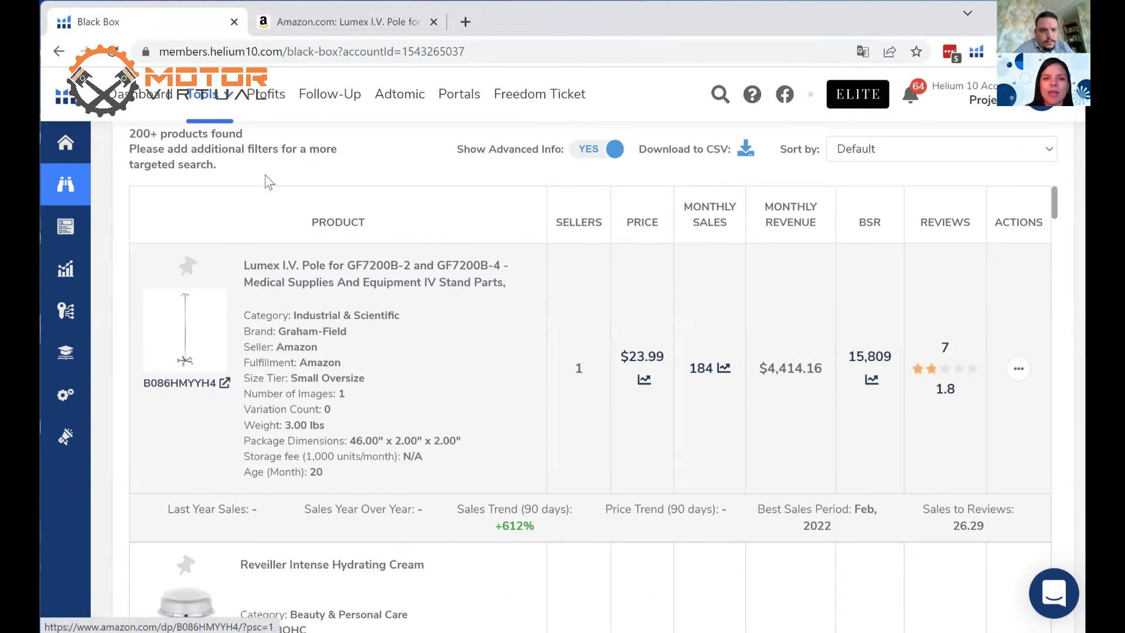
left_click(297, 24)
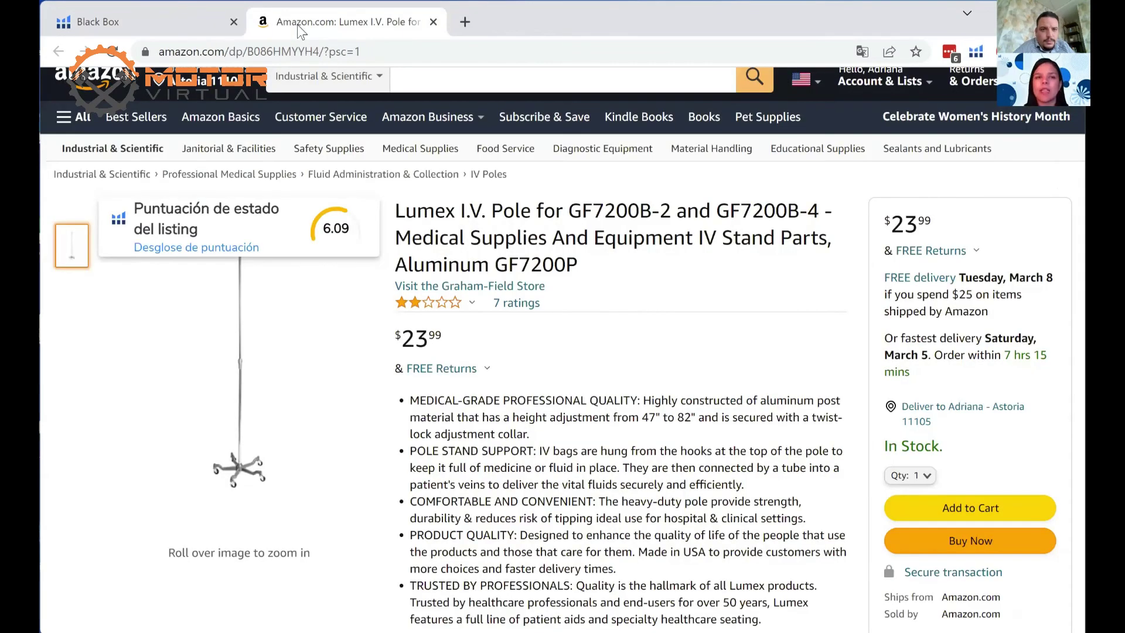